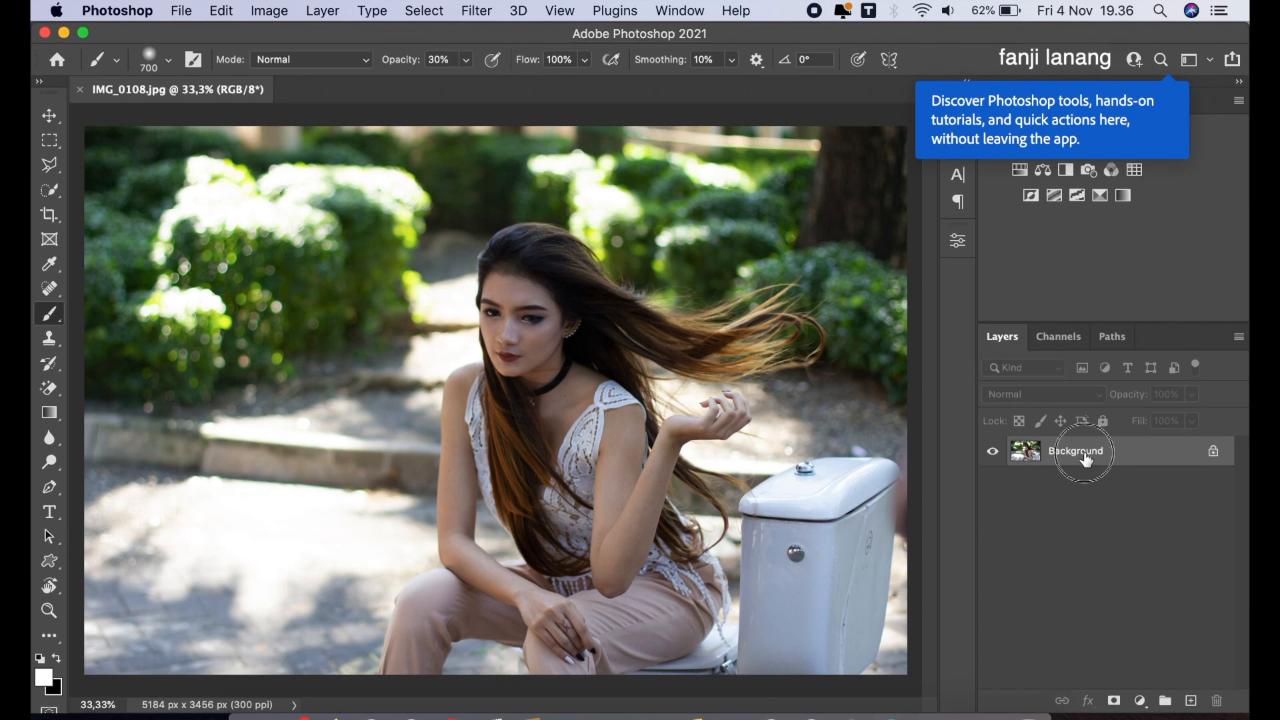
Duplicate the Background layer and apply the High Pass filter with a small radius to the copy.
{"action": "left_click_drag", "start_coordinate": [1086, 459], "coordinate": [1192, 699]}
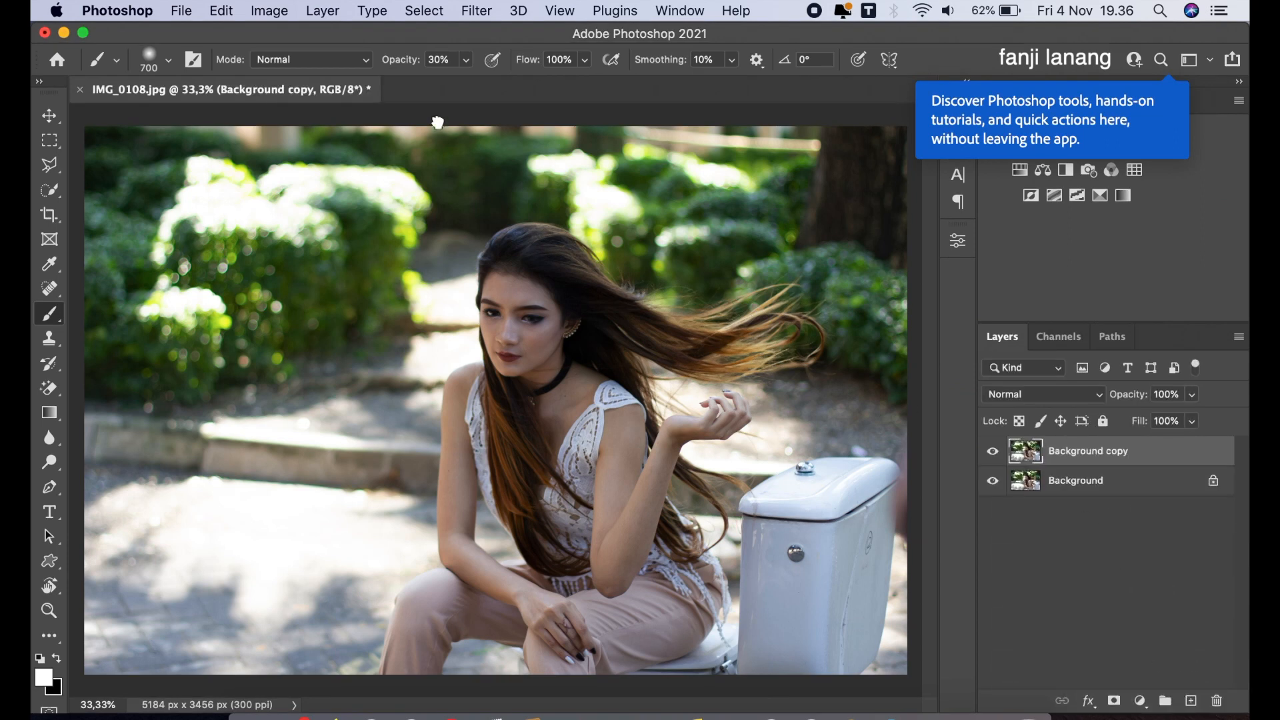
{"action": "left_click", "coordinate": [478, 12]}
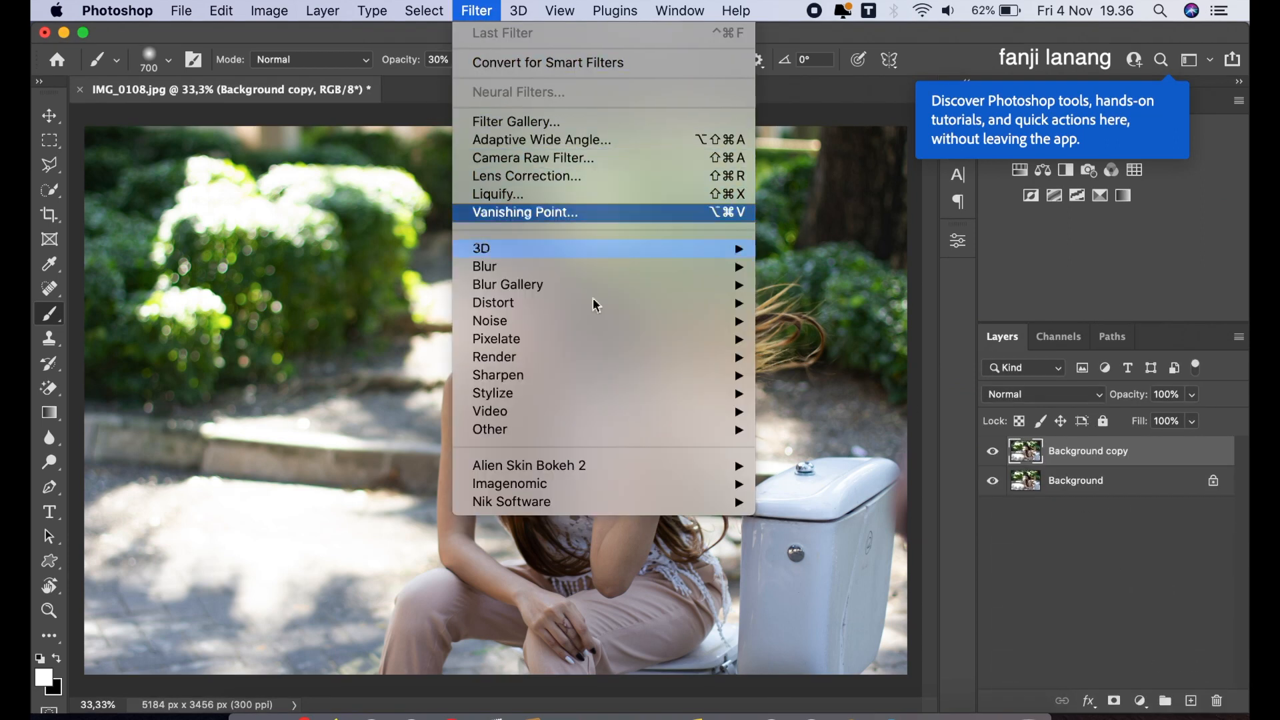
{"action": "mouse_move", "coordinate": [697, 433]}
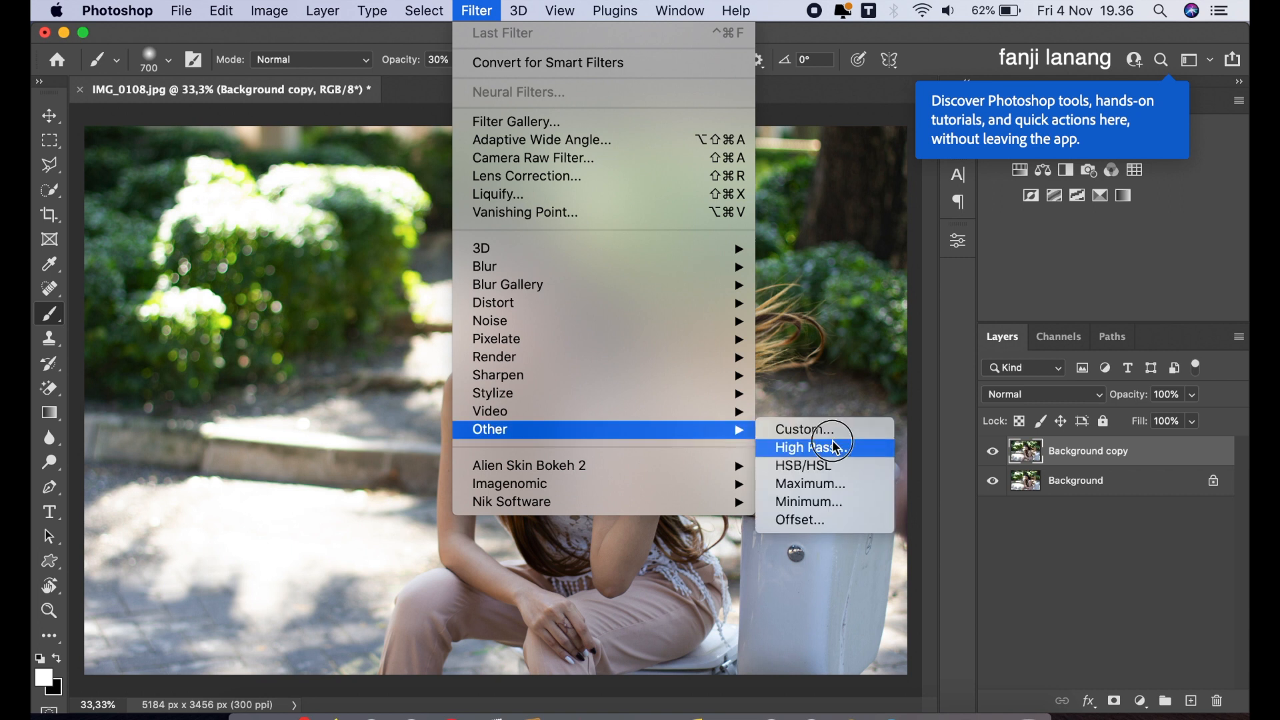
{"action": "left_click", "coordinate": [837, 446]}
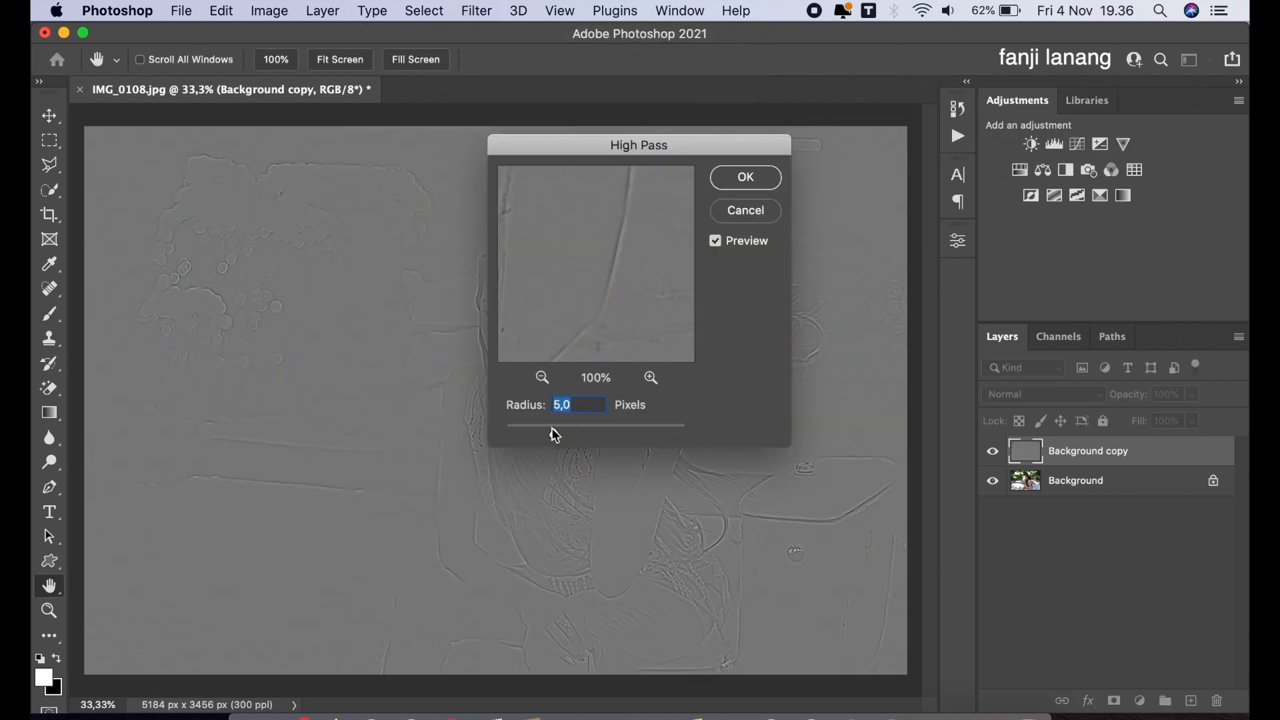
{"action": "left_click_drag", "start_coordinate": [554, 432], "coordinate": [544, 443]}
{"action": "left_click", "coordinate": [725, 180]}
{"action": "key", "text": "b"}
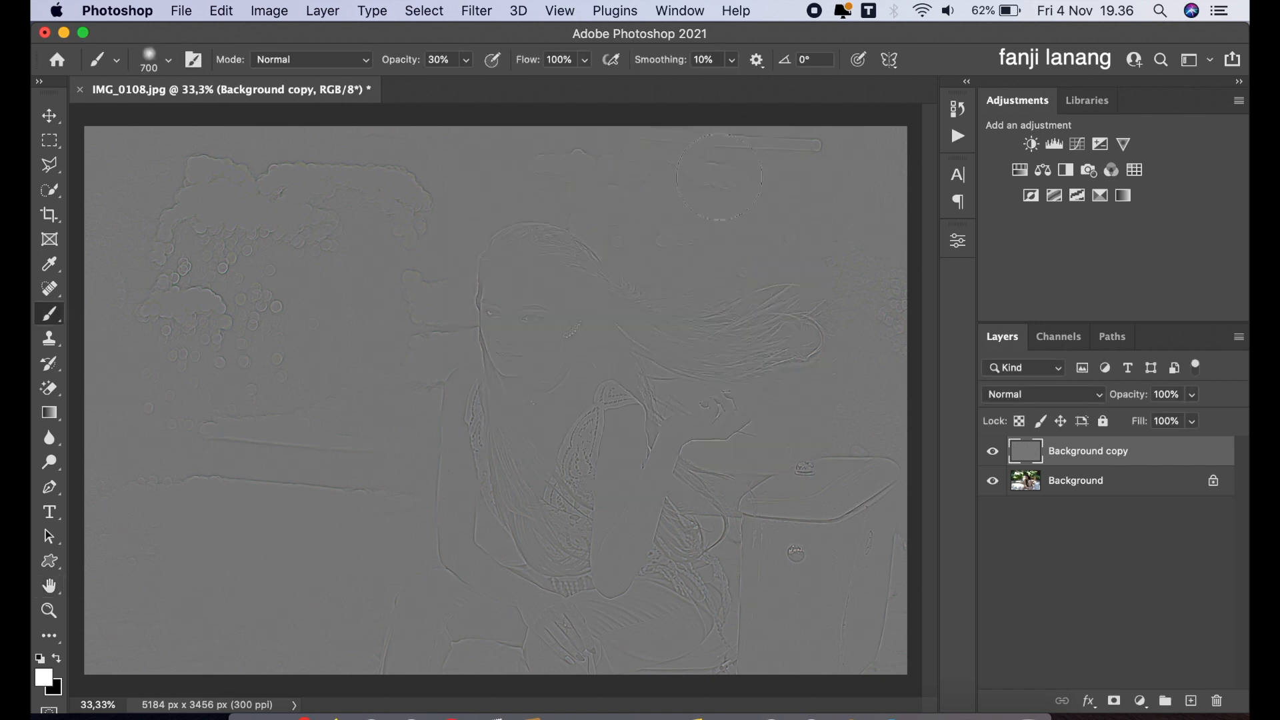
Set the Background copy's blend mode to Linear Light and give it a layer mask inverted to black.
{"action": "left_click", "coordinate": [1051, 399]}
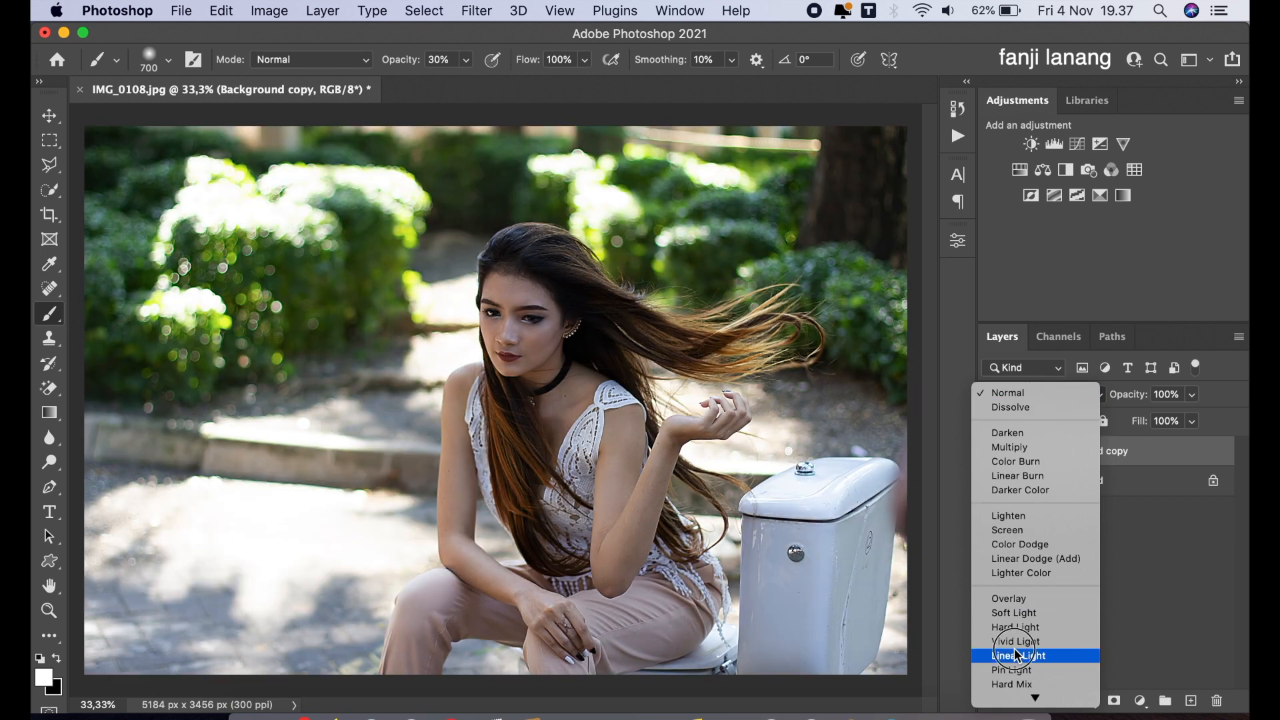
{"action": "left_click", "coordinate": [1017, 655]}
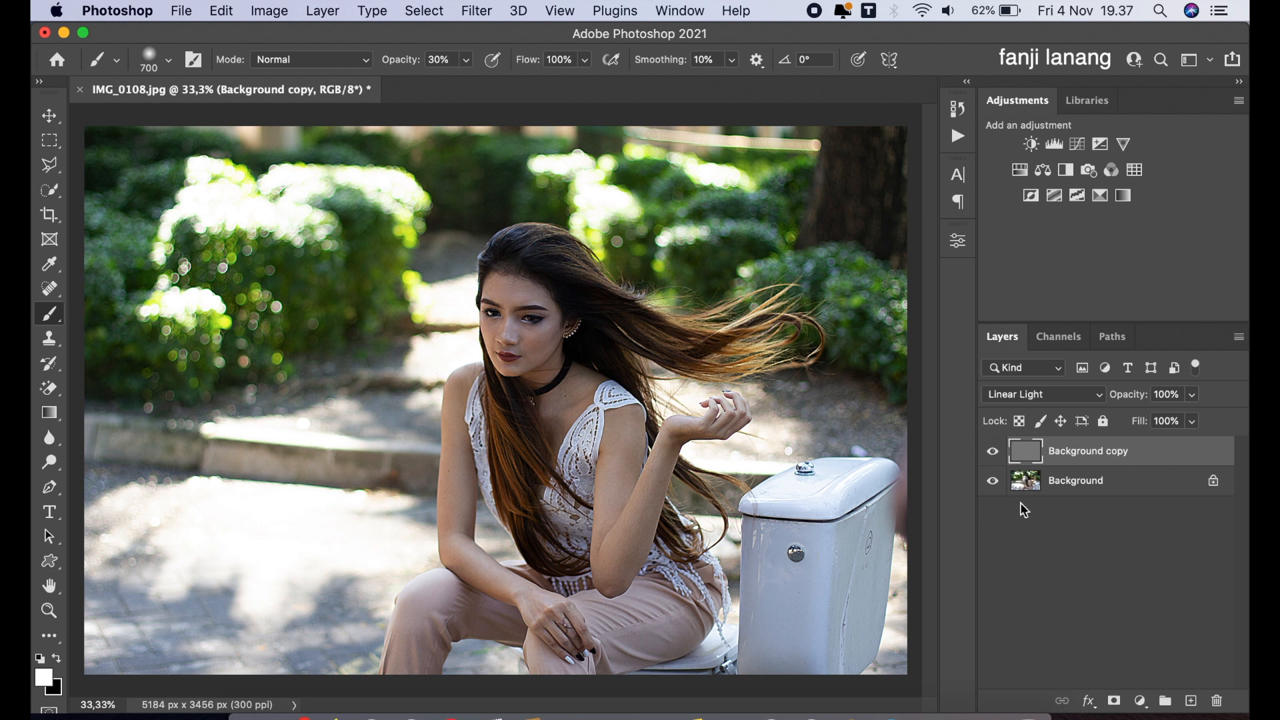
{"action": "left_click", "coordinate": [1114, 701]}
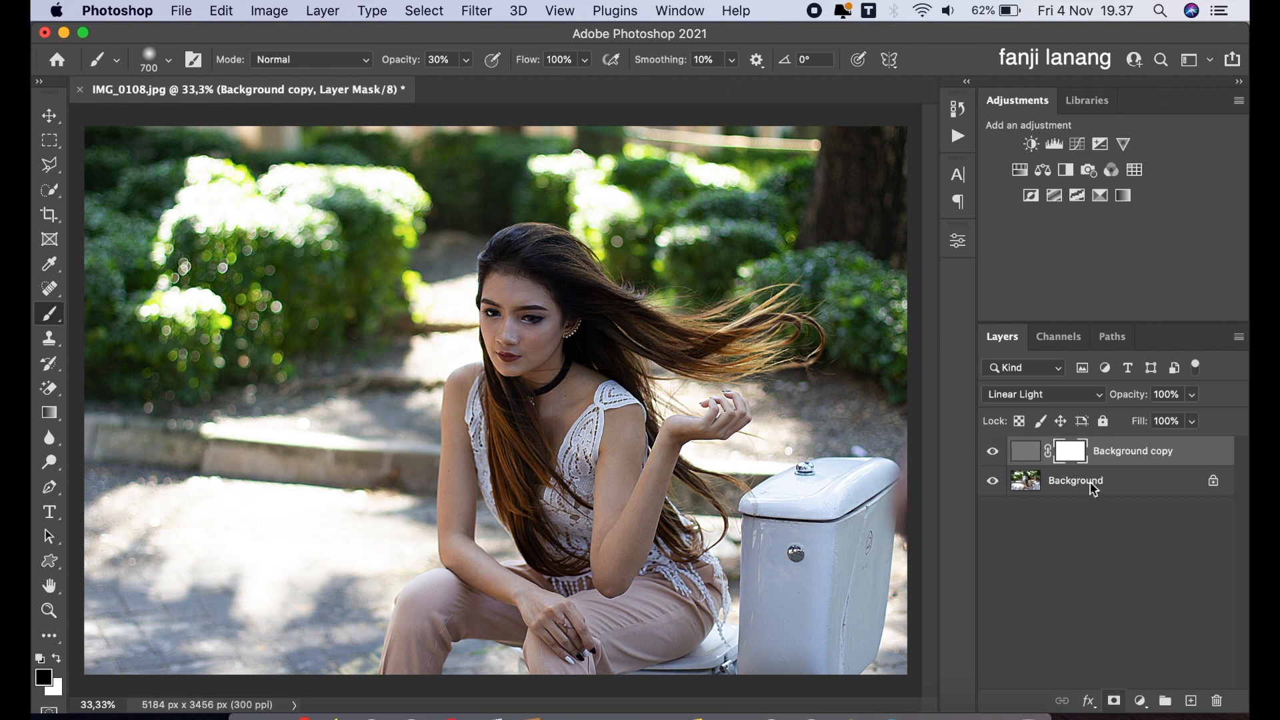
{"action": "left_click", "coordinate": [286, 12]}
{"action": "mouse_move", "coordinate": [433, 63]}
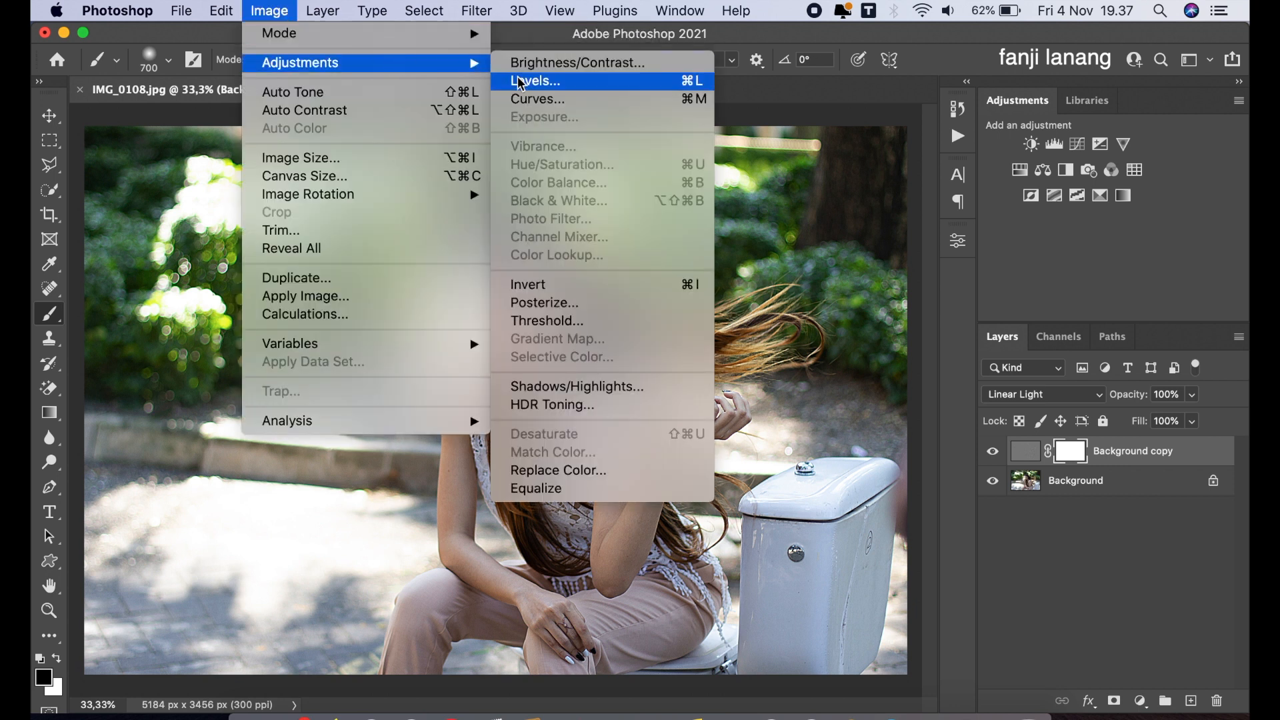
{"action": "left_click", "coordinate": [545, 284]}
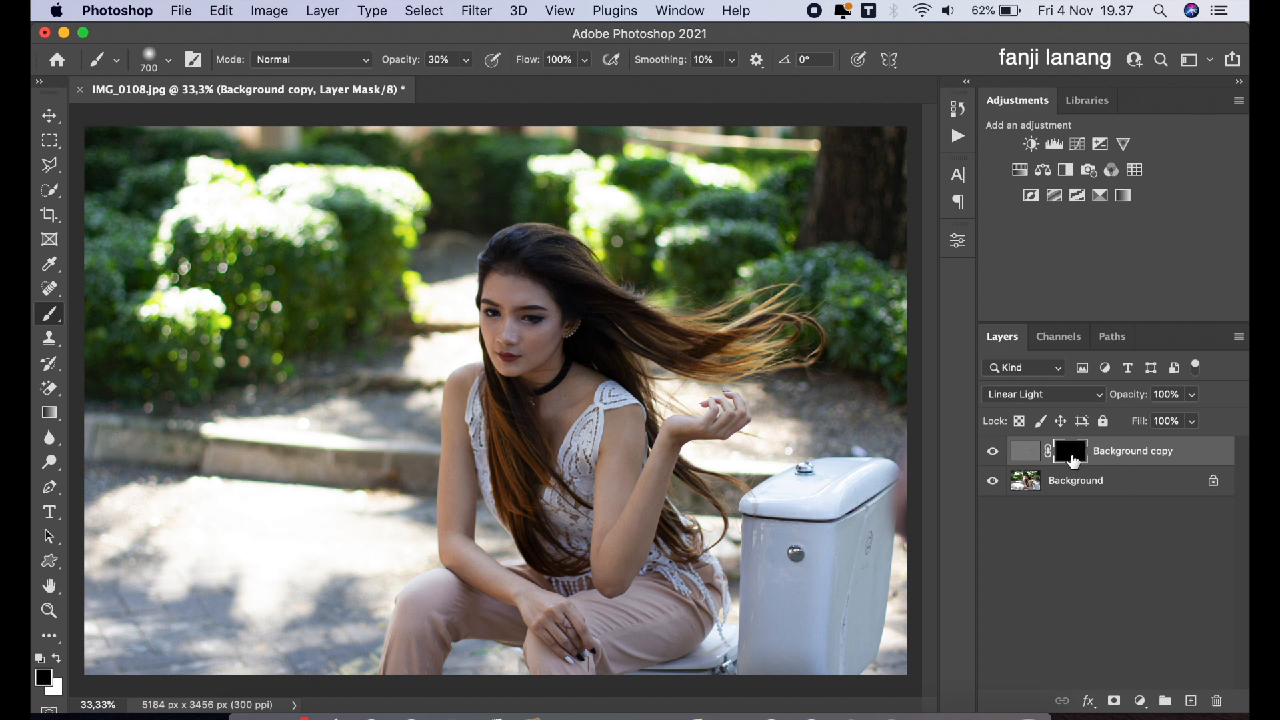
Paint the mask white over the woman's face, neck and chest with the 700 px soft brush at 30% opacity.
{"action": "left_click", "coordinate": [58, 660]}
{"action": "left_click", "coordinate": [492, 306]}
{"action": "left_click", "coordinate": [519, 354]}
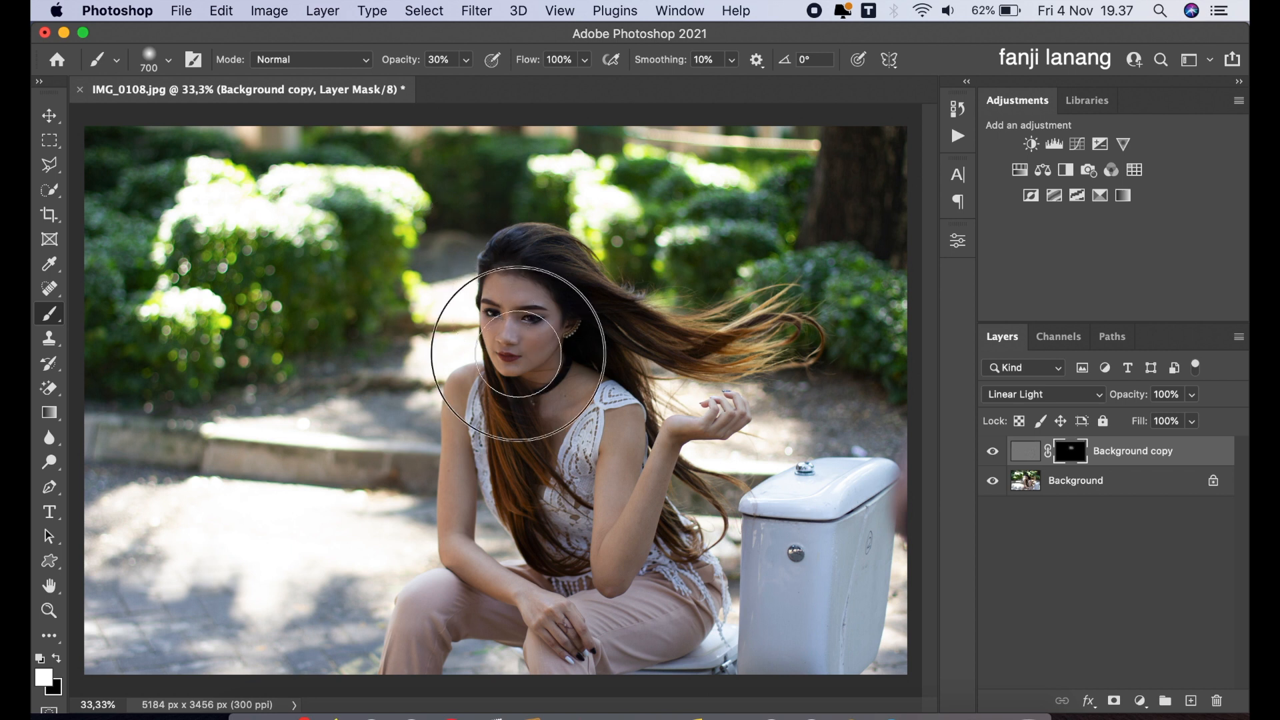
{"action": "left_click_drag", "start_coordinate": [535, 413], "coordinate": [519, 456]}
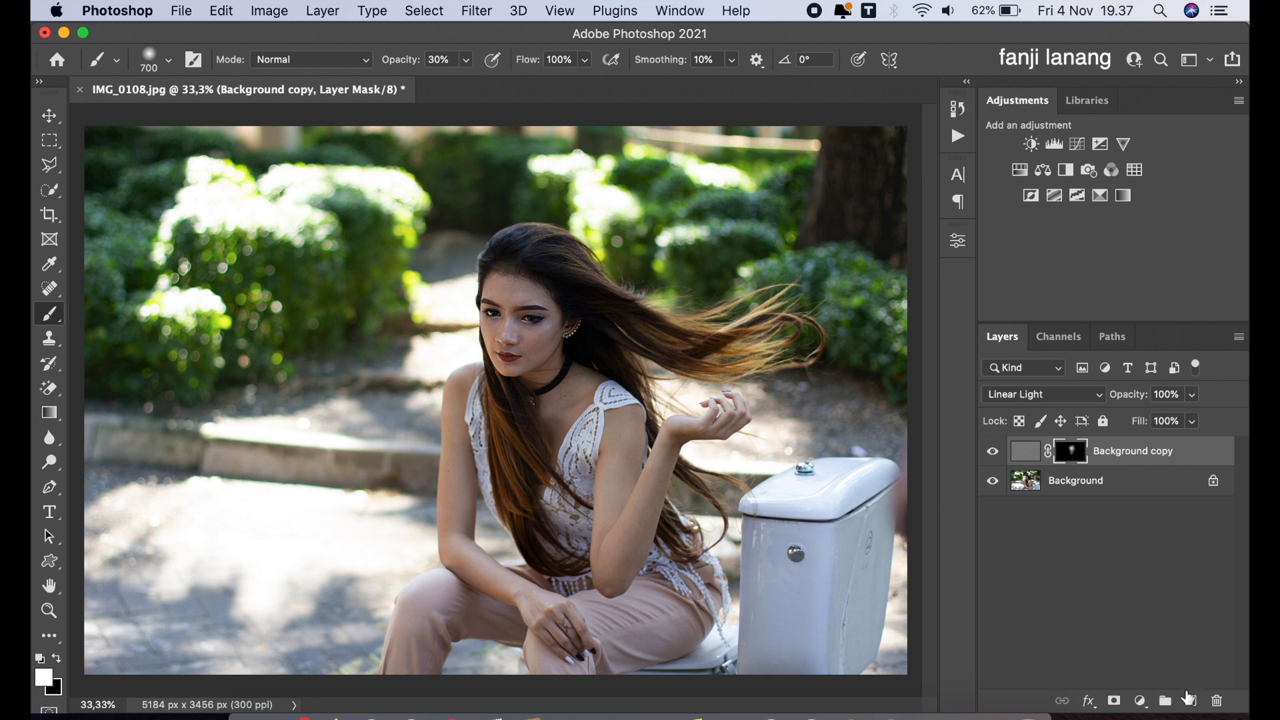
Add a new layer on top and fill it with the merged image using Apply Image with Normal blending.
{"action": "left_click", "coordinate": [1192, 700]}
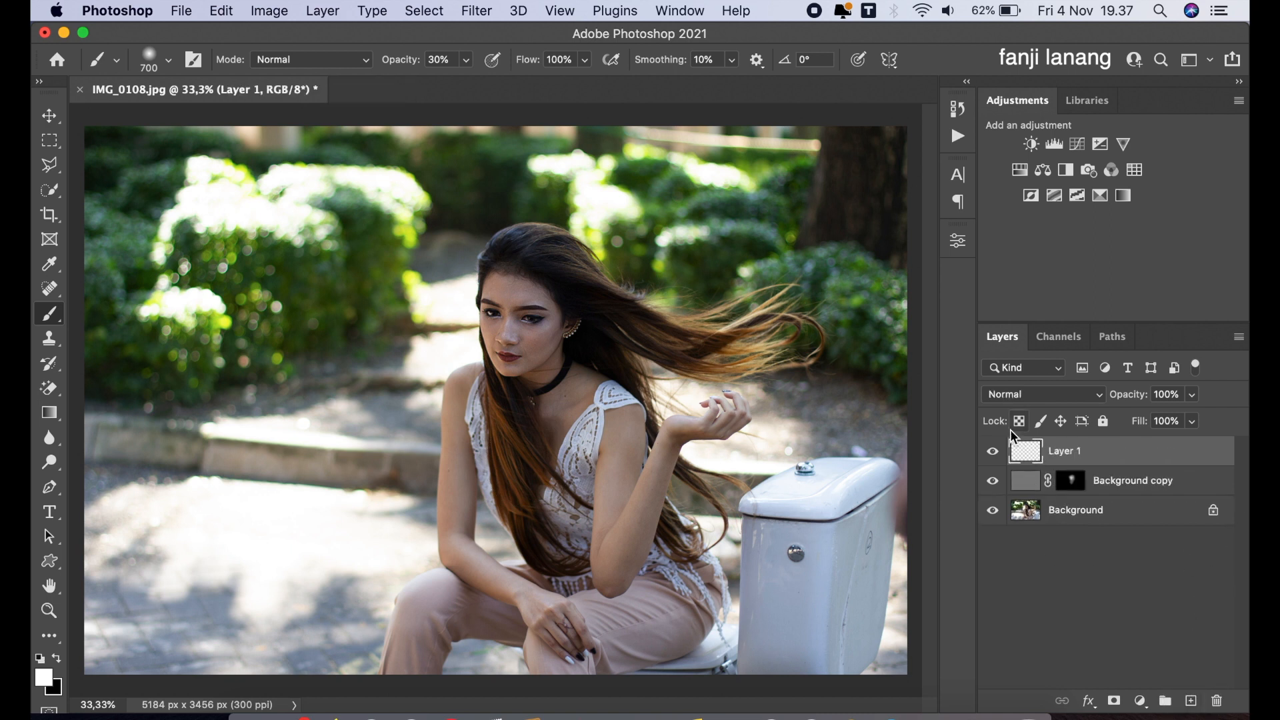
{"action": "left_click", "coordinate": [270, 10]}
{"action": "left_click", "coordinate": [344, 299]}
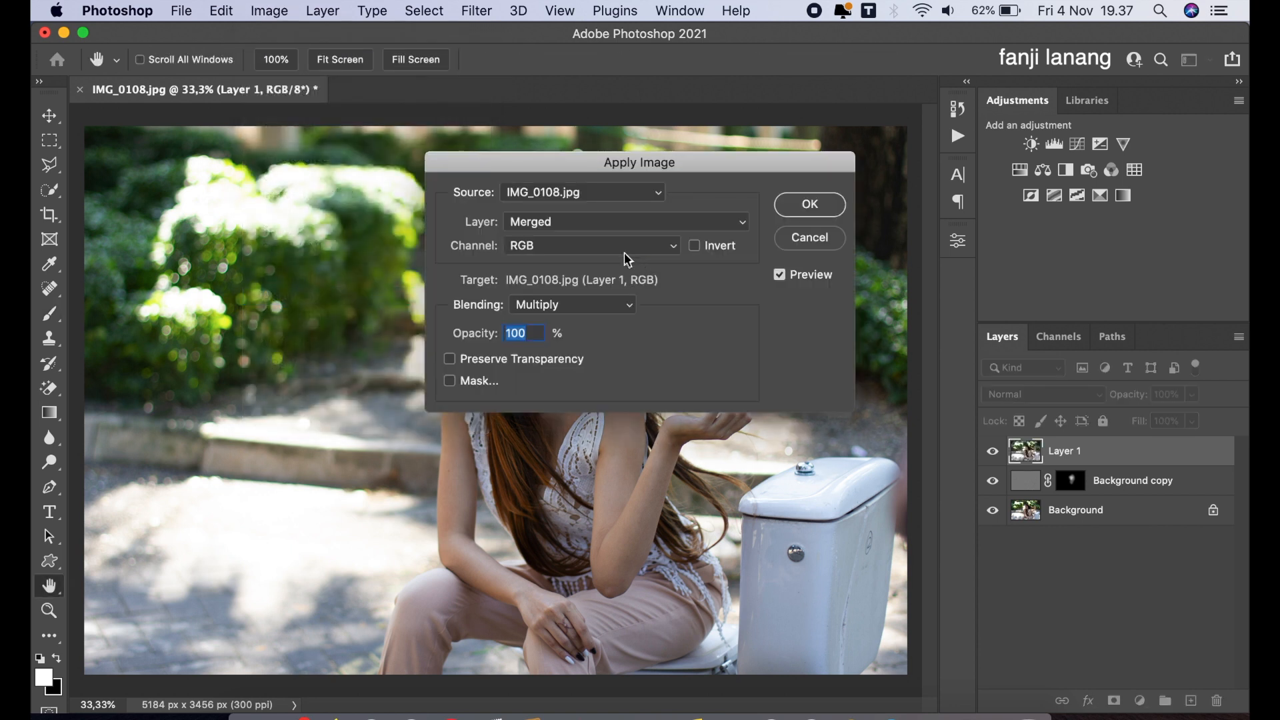
{"action": "left_click", "coordinate": [584, 312]}
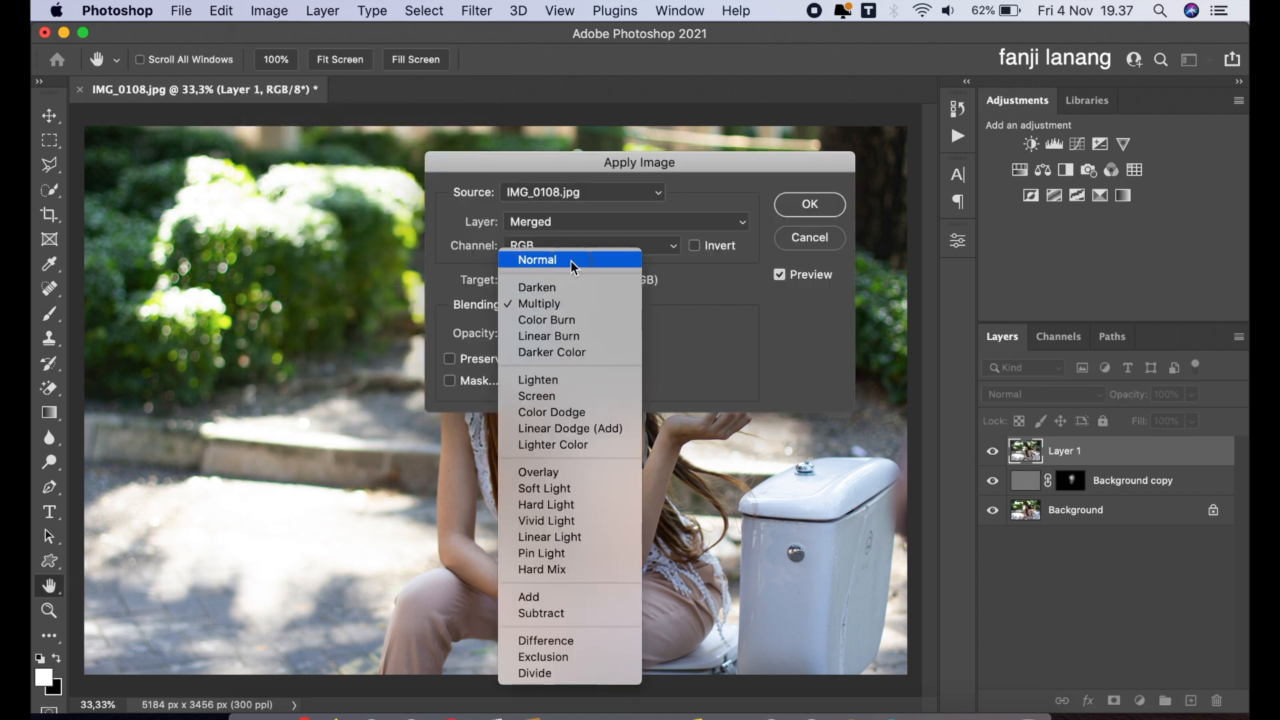
{"action": "left_click", "coordinate": [539, 260]}
{"action": "left_click", "coordinate": [836, 206]}
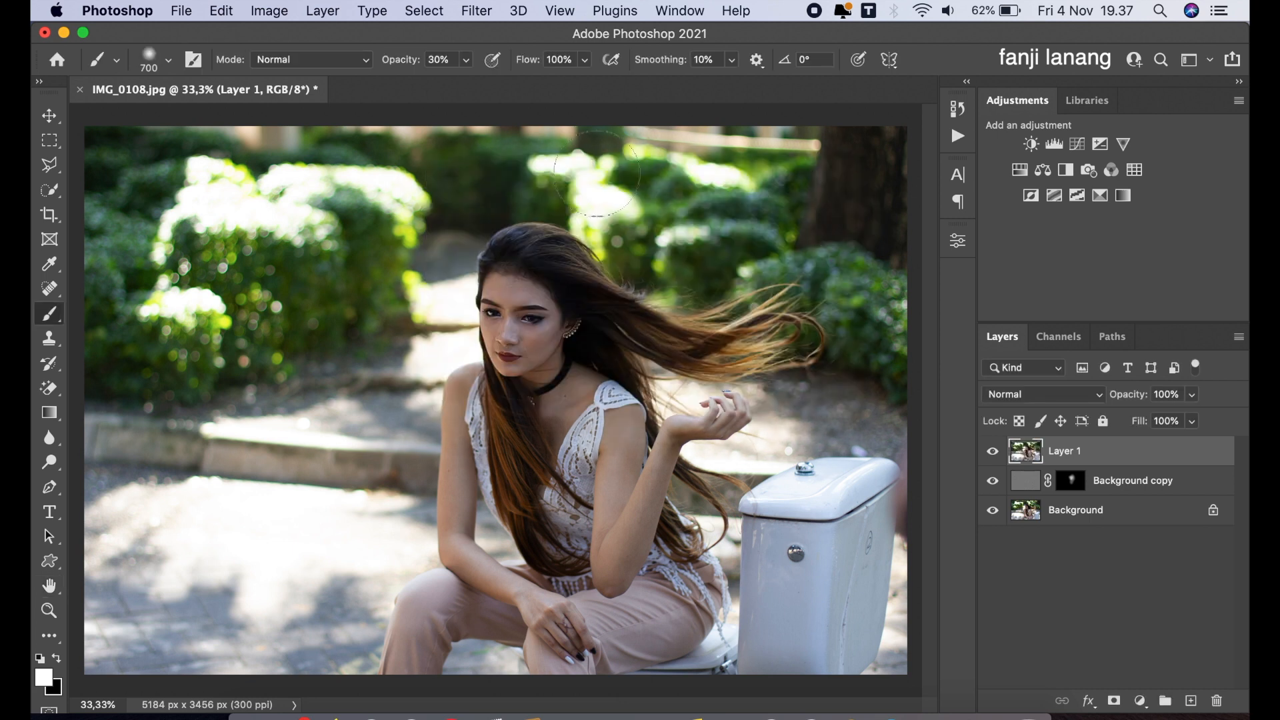
Open the Camera Raw filter on the merged layer and set Highlights to -65 and Shadows to +50.
{"action": "left_click", "coordinate": [459, 17]}
{"action": "left_click", "coordinate": [541, 151]}
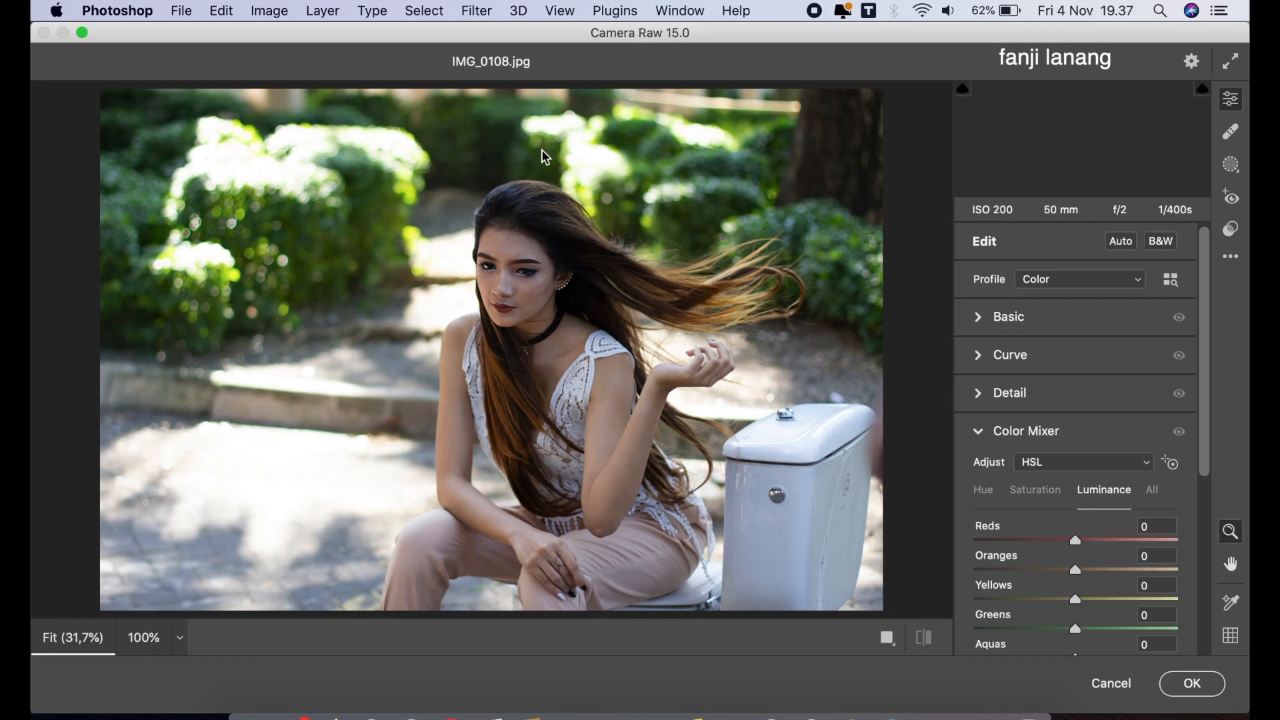
{"action": "left_click", "coordinate": [980, 437]}
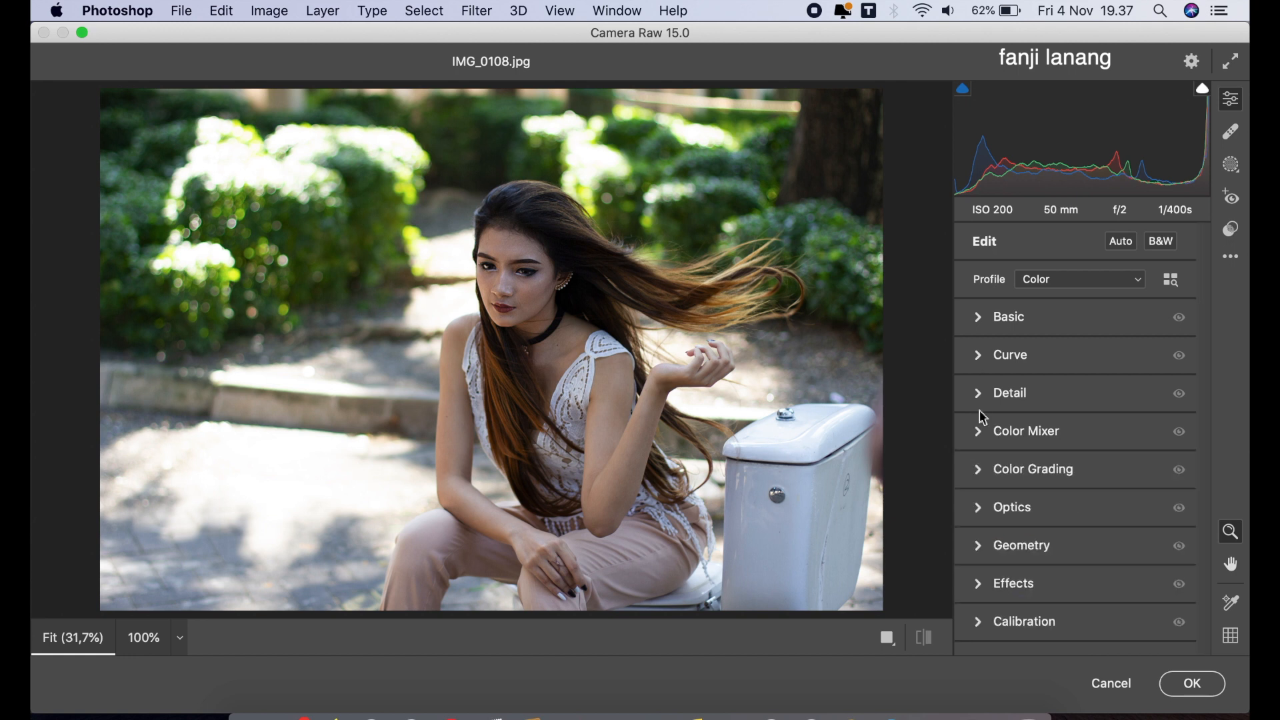
{"action": "left_click", "coordinate": [980, 334]}
{"action": "left_click", "coordinate": [1015, 449]}
{"action": "left_click", "coordinate": [1013, 453]}
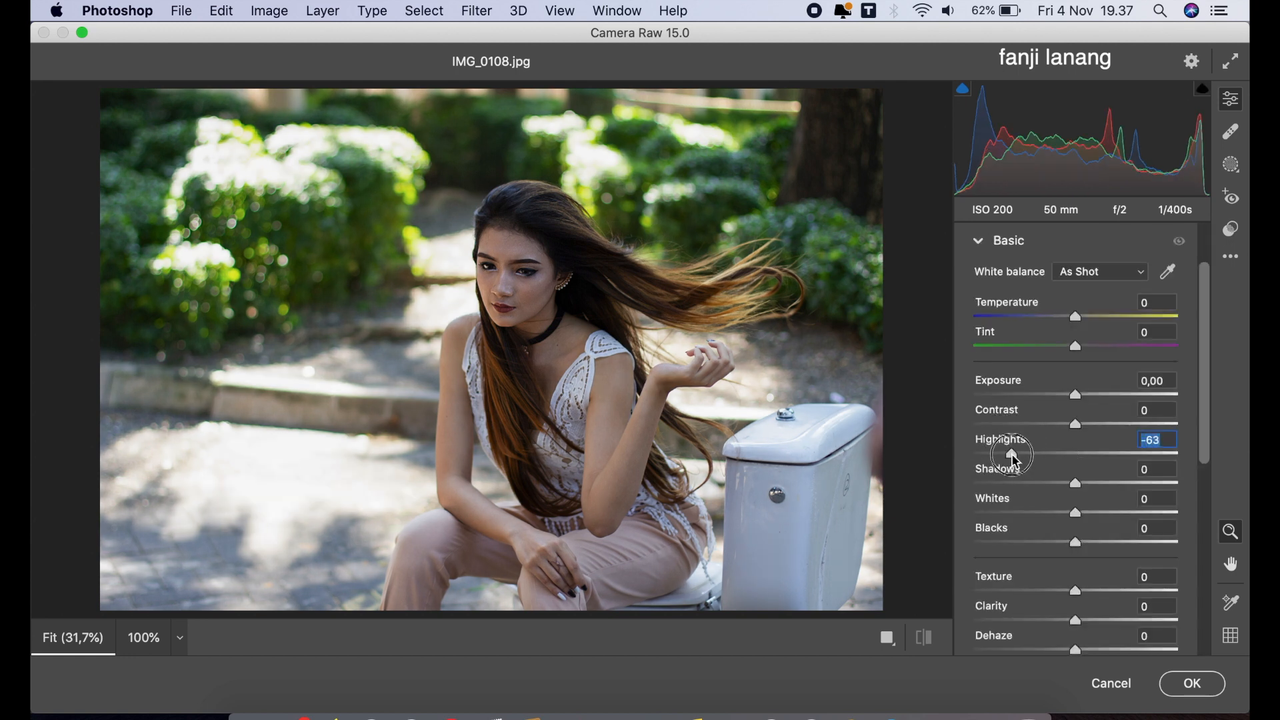
{"action": "left_click_drag", "start_coordinate": [1076, 483], "coordinate": [1134, 496]}
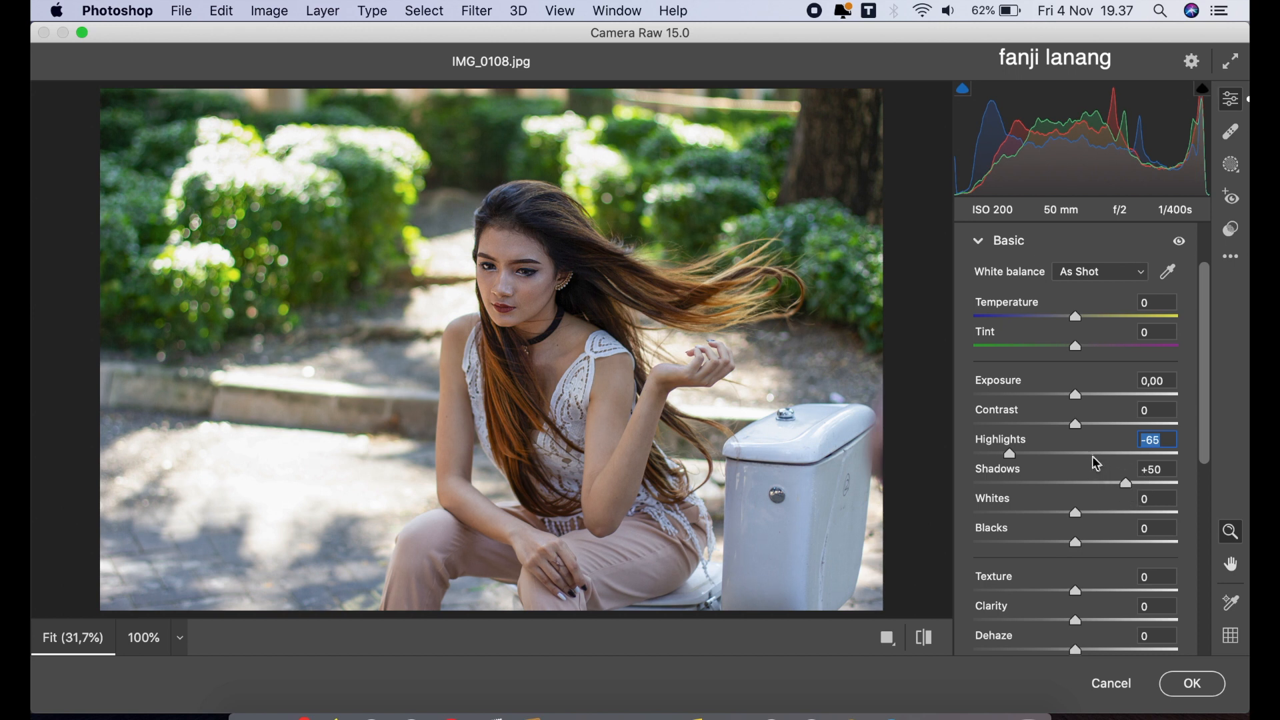
{"action": "left_click", "coordinate": [983, 244]}
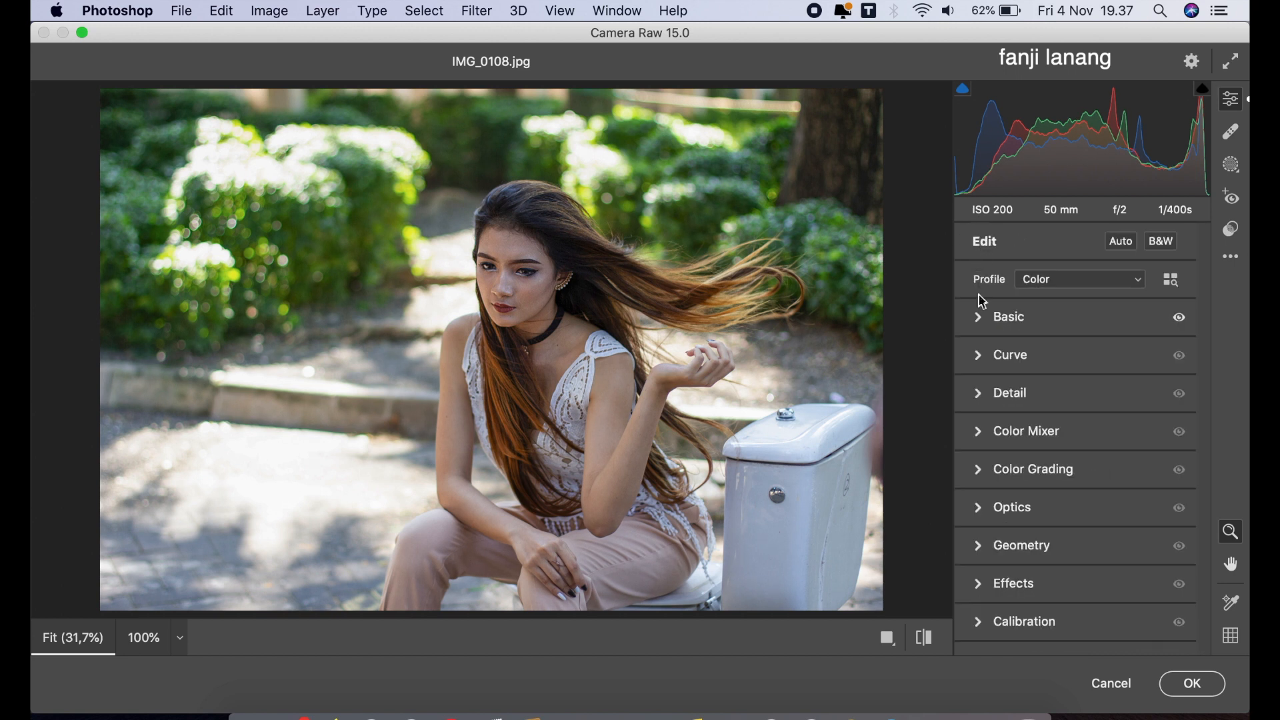
Raise the luminance of the Oranges slightly in the Color Mixer.
{"action": "left_click", "coordinate": [979, 432]}
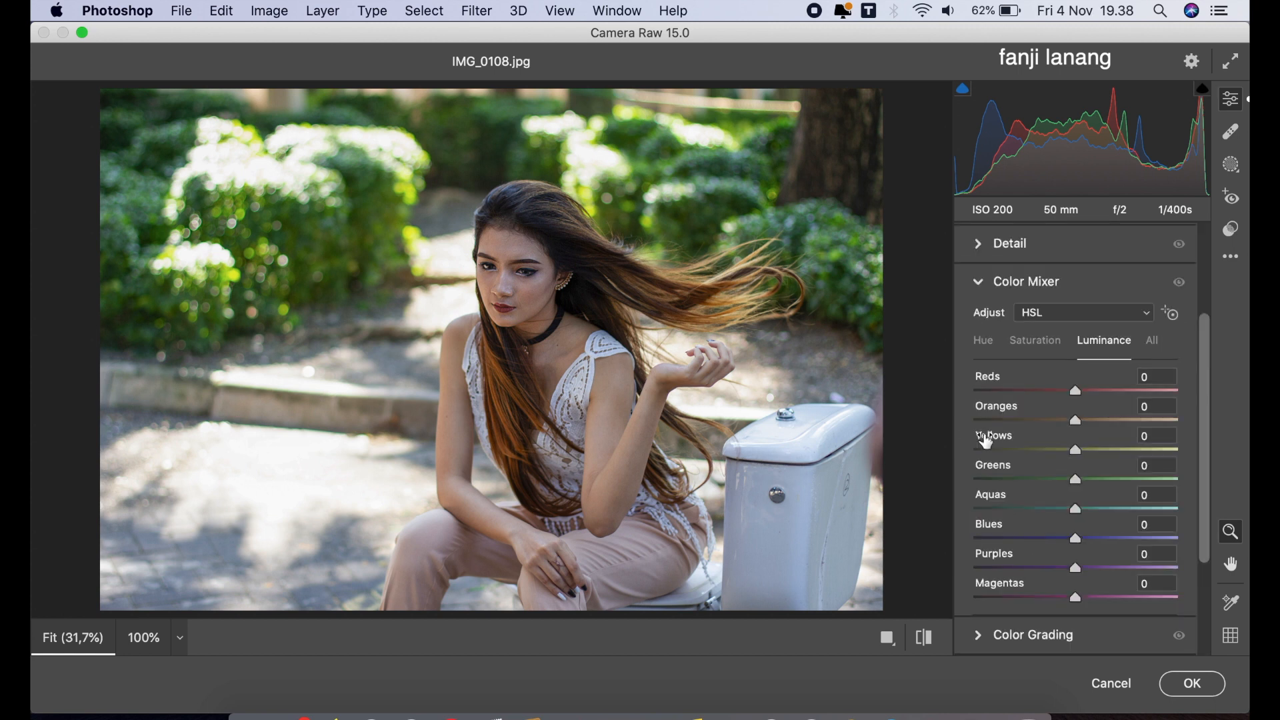
{"action": "left_click_drag", "start_coordinate": [1097, 426], "coordinate": [1105, 429]}
{"action": "left_click", "coordinate": [980, 287]}
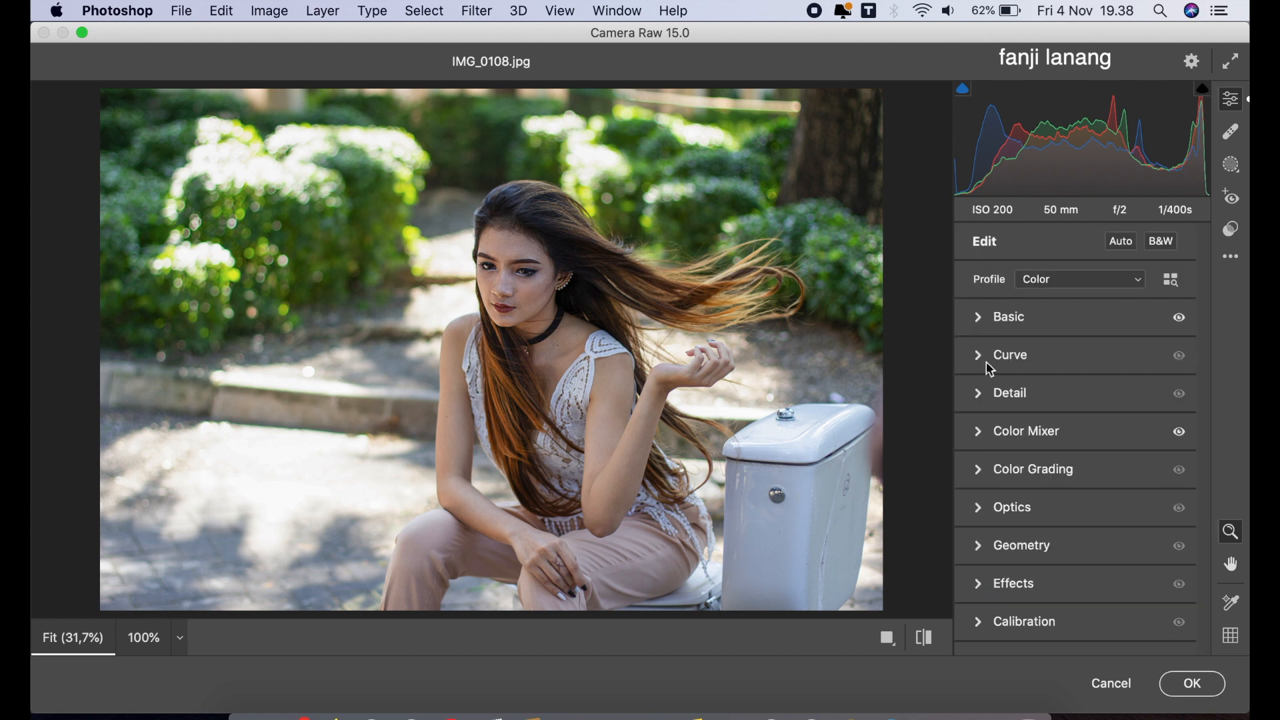
Darken the photo's edges with an Optics vignette of -64 and a midpoint of 0.
{"action": "left_click", "coordinate": [987, 511]}
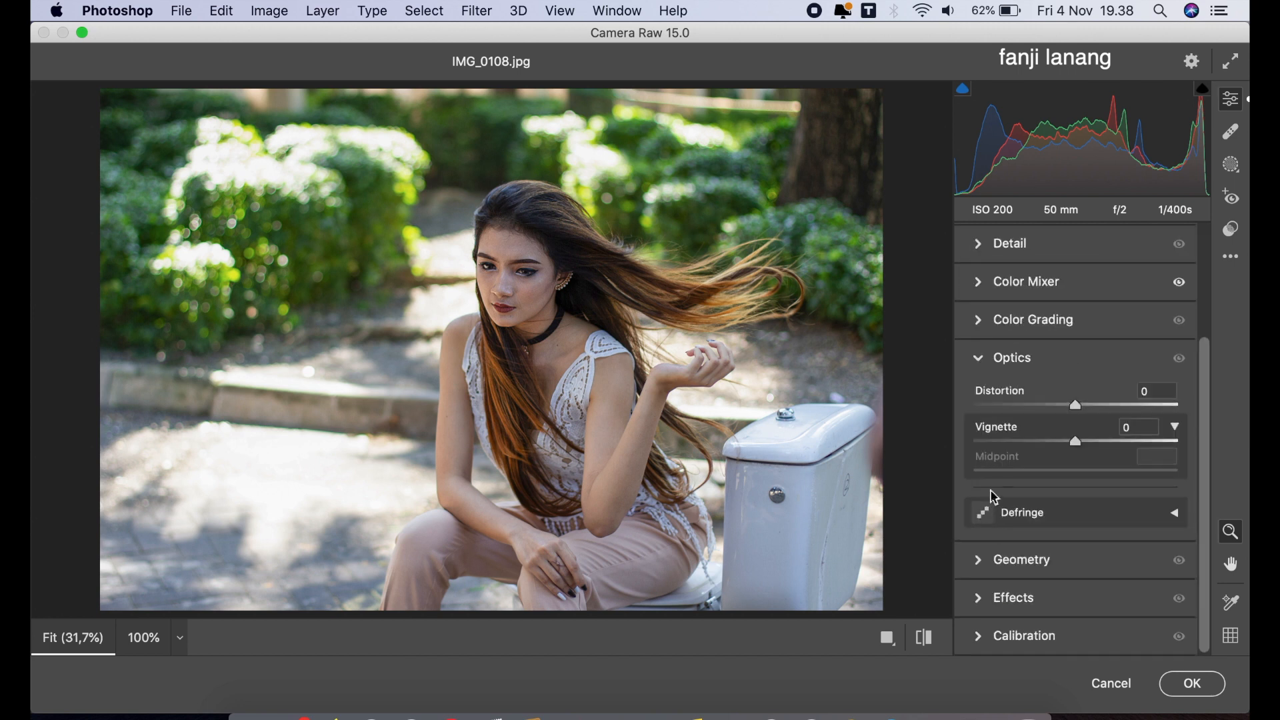
{"action": "left_click", "coordinate": [1024, 442]}
{"action": "left_click_drag", "start_coordinate": [1027, 469], "coordinate": [905, 475]}
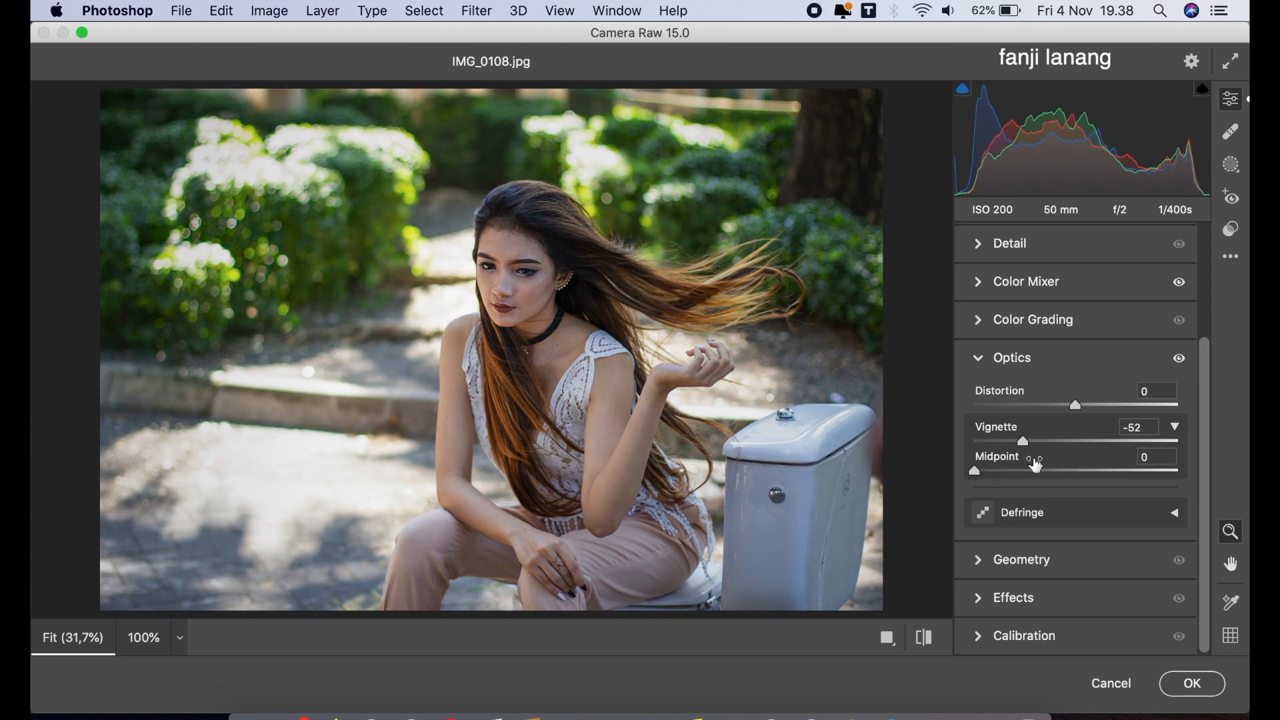
{"action": "left_click_drag", "start_coordinate": [1020, 445], "coordinate": [1006, 455]}
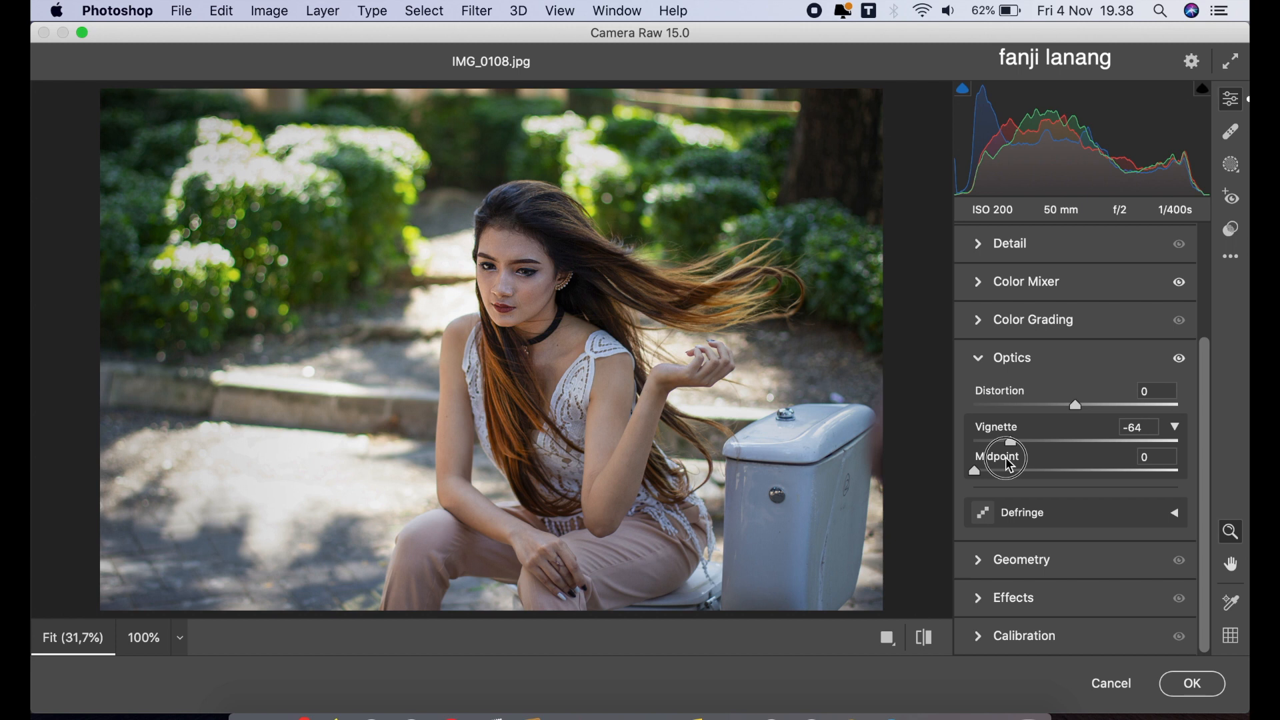
{"action": "left_click", "coordinate": [979, 358]}
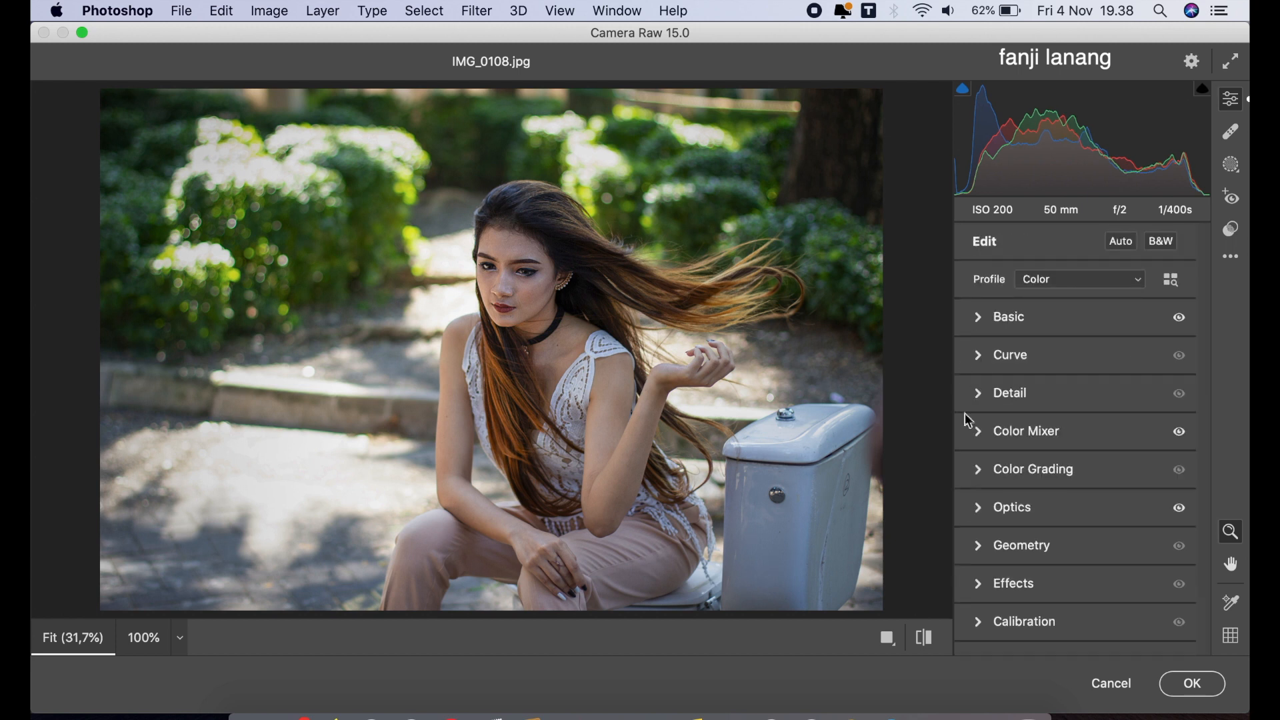
Calibrate the primary hues, setting Red Primary and Green Primary to +100 and Blue Primary to -100.
{"action": "left_click", "coordinate": [981, 626]}
{"action": "left_click_drag", "start_coordinate": [1075, 430], "coordinate": [1191, 482]}
{"action": "left_click_drag", "start_coordinate": [1142, 519], "coordinate": [1235, 530]}
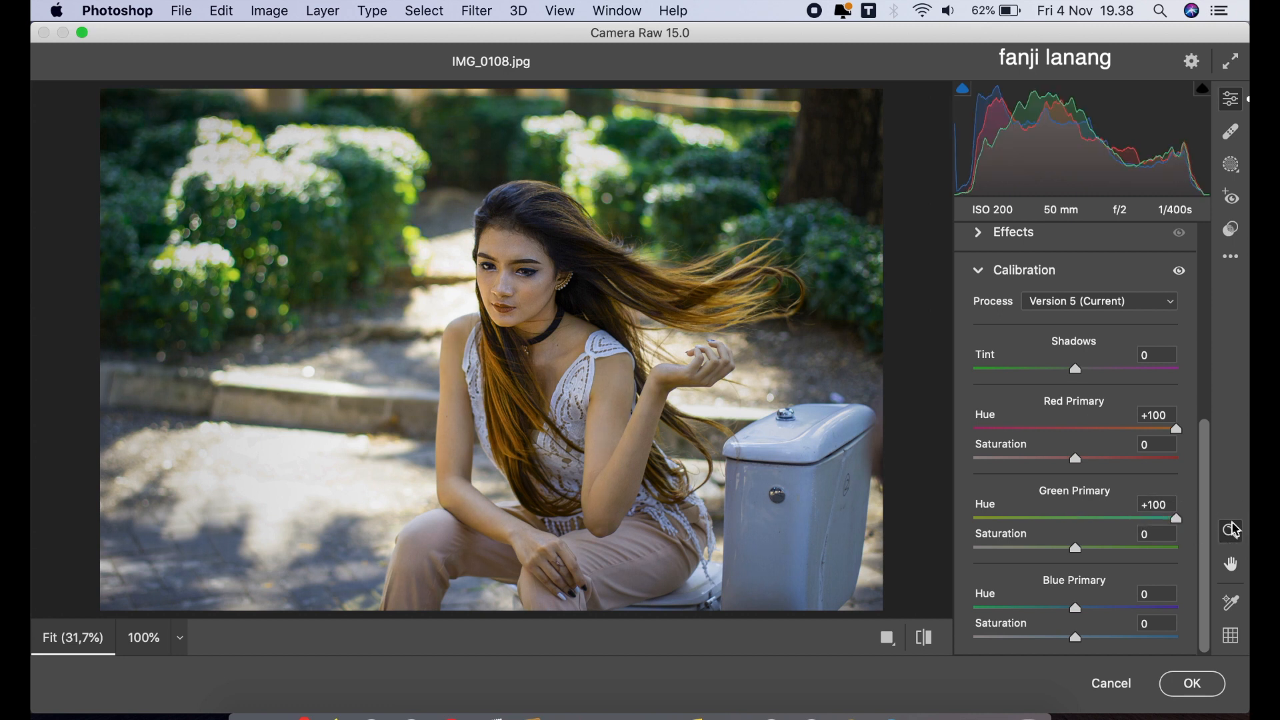
{"action": "left_click", "coordinate": [1052, 611]}
{"action": "left_click_drag", "start_coordinate": [1051, 610], "coordinate": [975, 617]}
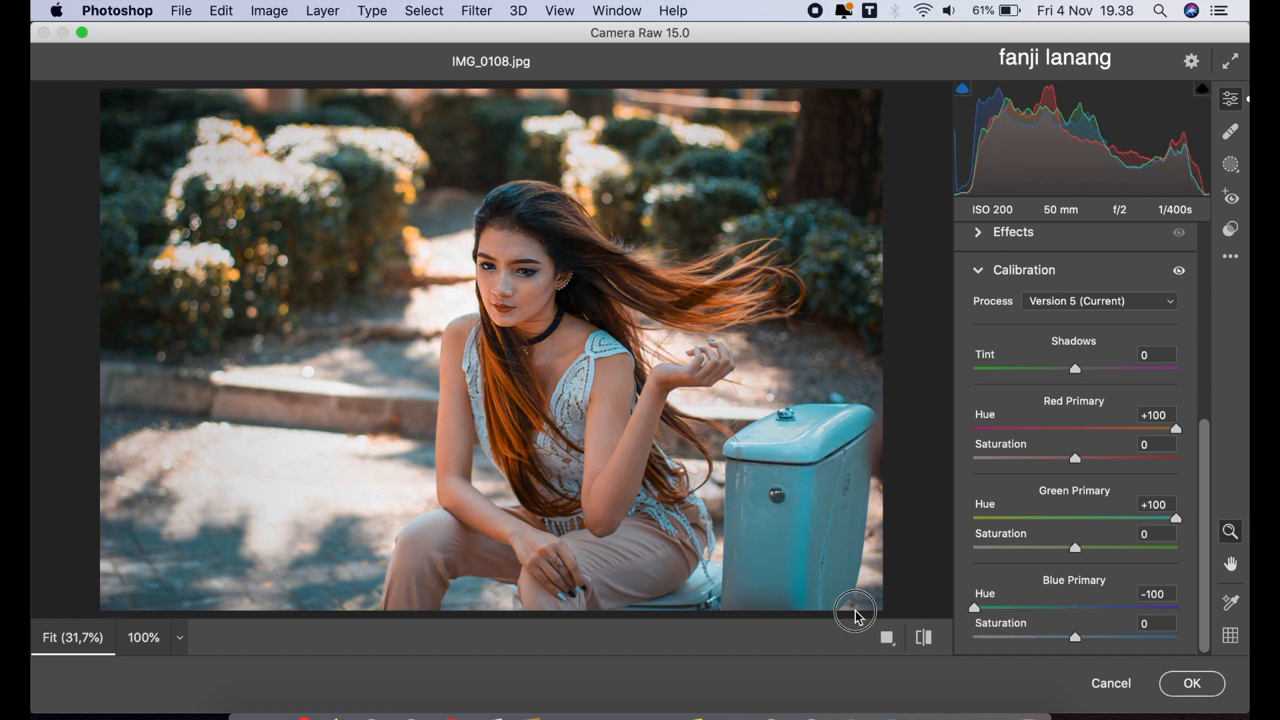
Refine the calibration to Red Primary Saturation +17, Green Primary Hue +70 and Blue Primary Hue -81.
{"action": "mouse_move", "coordinate": [1089, 459]}
{"action": "left_mouse_down"}
{"action": "mouse_move", "coordinate": [1114, 458]}
{"action": "mouse_move", "coordinate": [1095, 471]}
{"action": "left_mouse_up"}
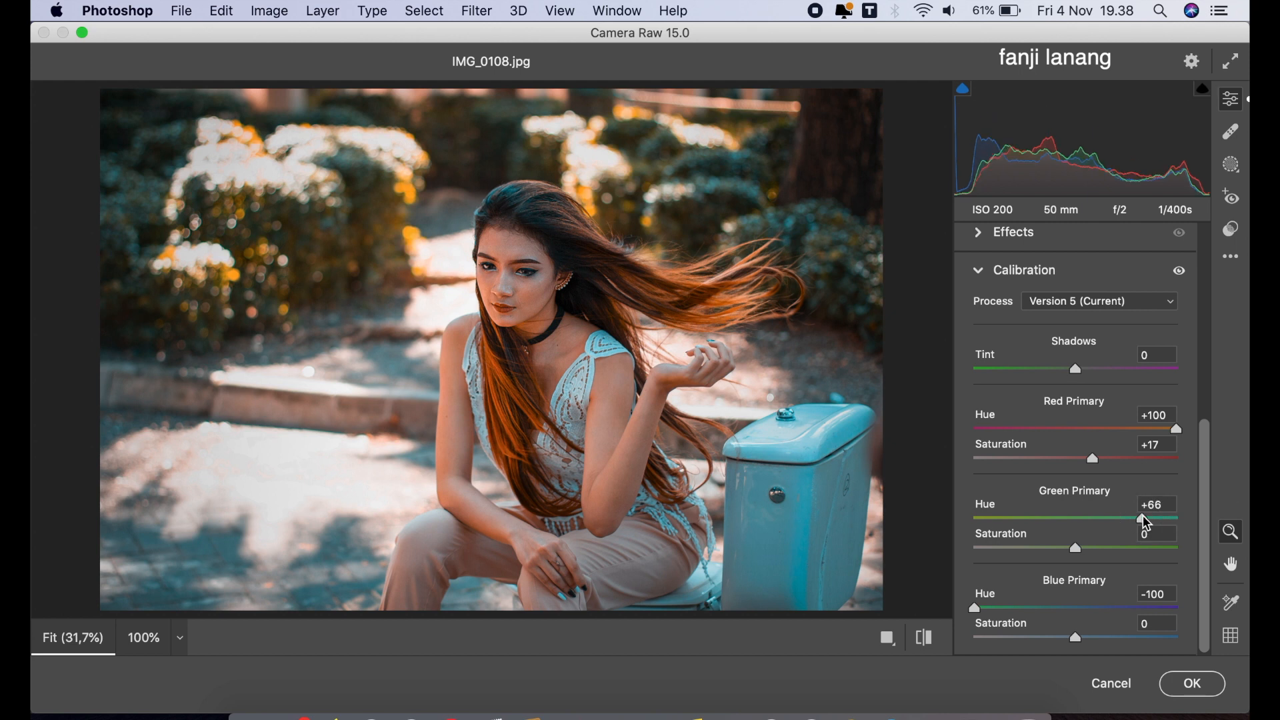
{"action": "left_click_drag", "start_coordinate": [1146, 524], "coordinate": [1146, 523]}
{"action": "left_click", "coordinate": [997, 615]}
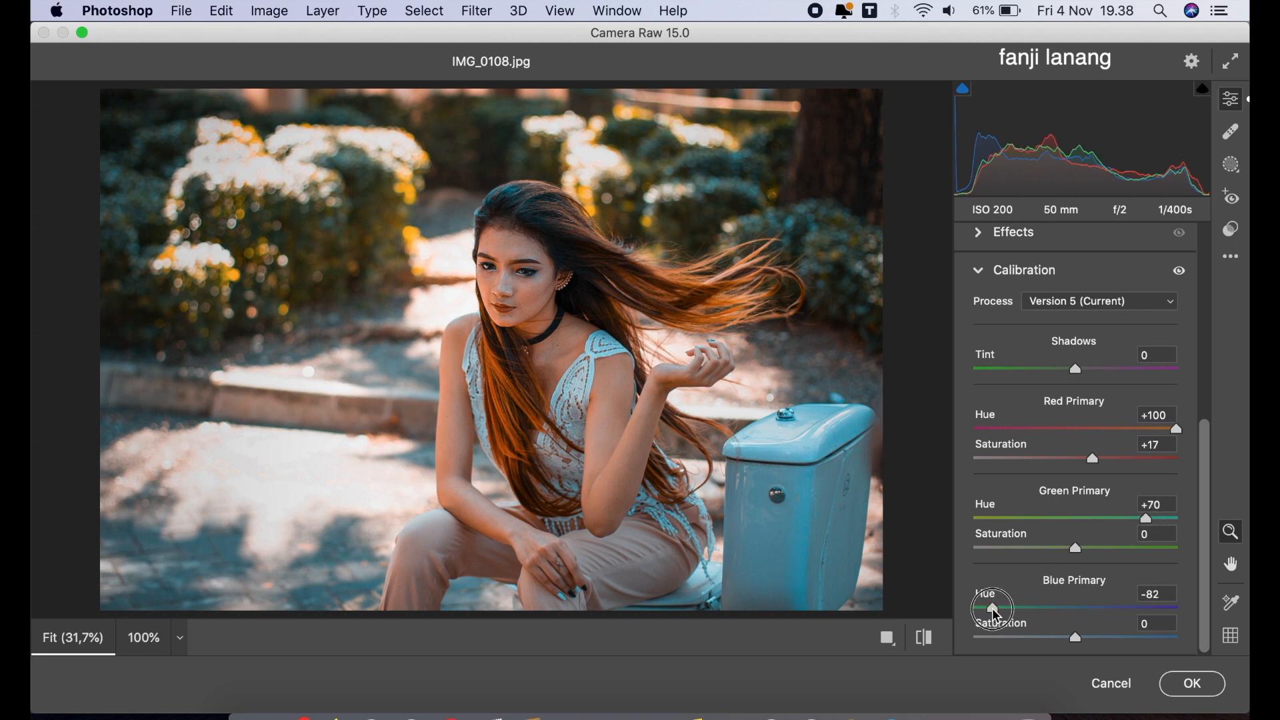
{"action": "left_click_drag", "start_coordinate": [996, 616], "coordinate": [994, 623]}
Compare the before and after views, and apply the Camera Raw adjustments to the layer.
{"action": "left_click", "coordinate": [929, 644]}
{"action": "left_click", "coordinate": [931, 645]}
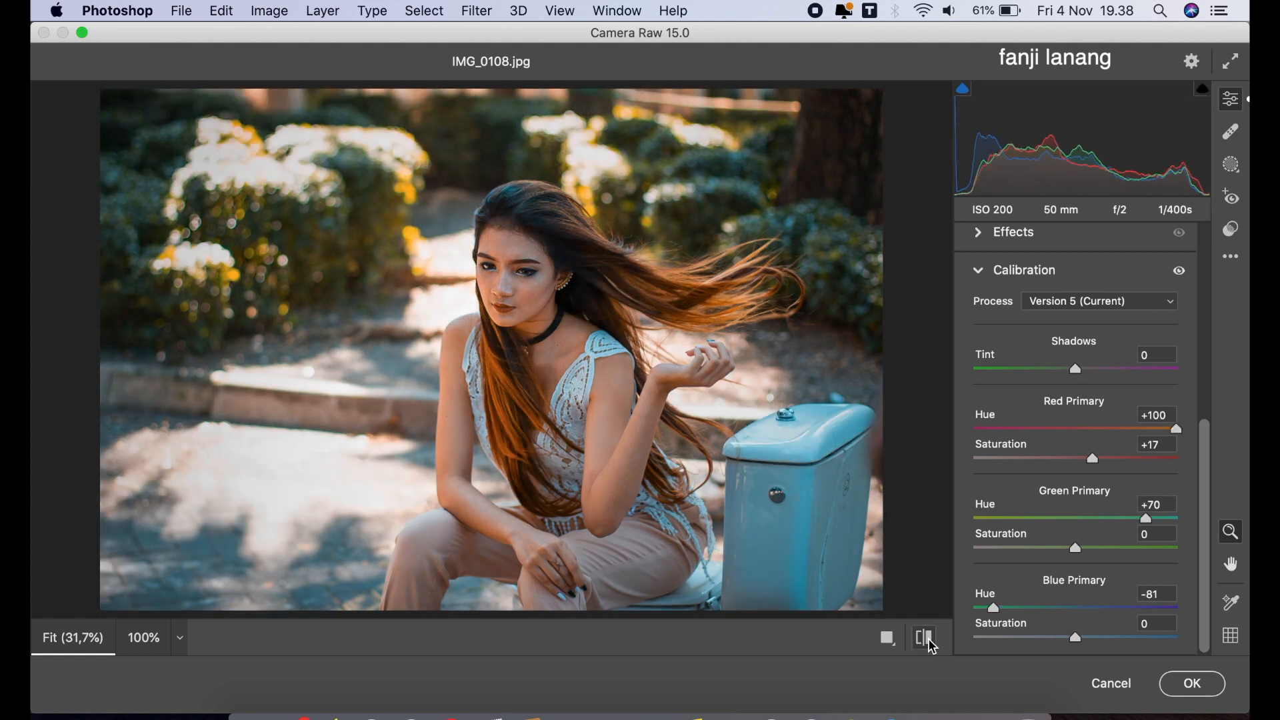
{"action": "left_click", "coordinate": [1170, 682]}
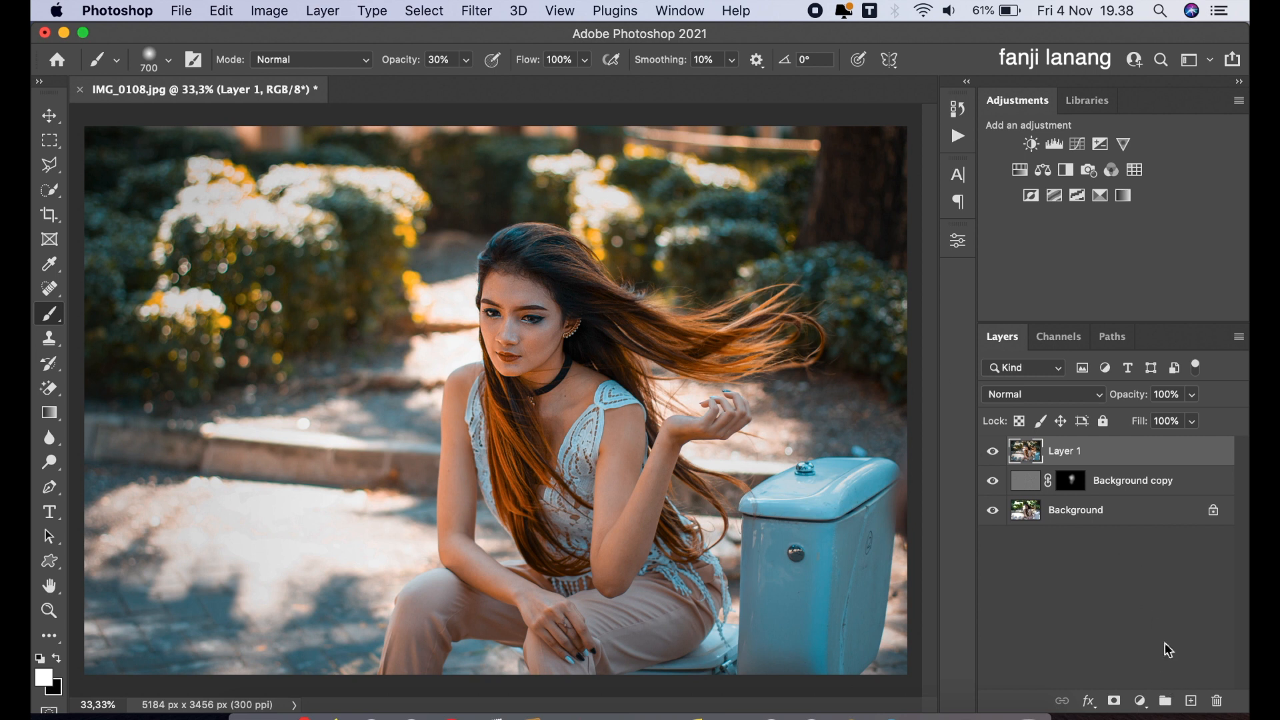
Add a new empty layer above Layer 1 and activate the Gradient tool.
{"action": "left_click", "coordinate": [1190, 700]}
{"action": "left_click", "coordinate": [50, 413]}
{"action": "left_click", "coordinate": [113, 409]}
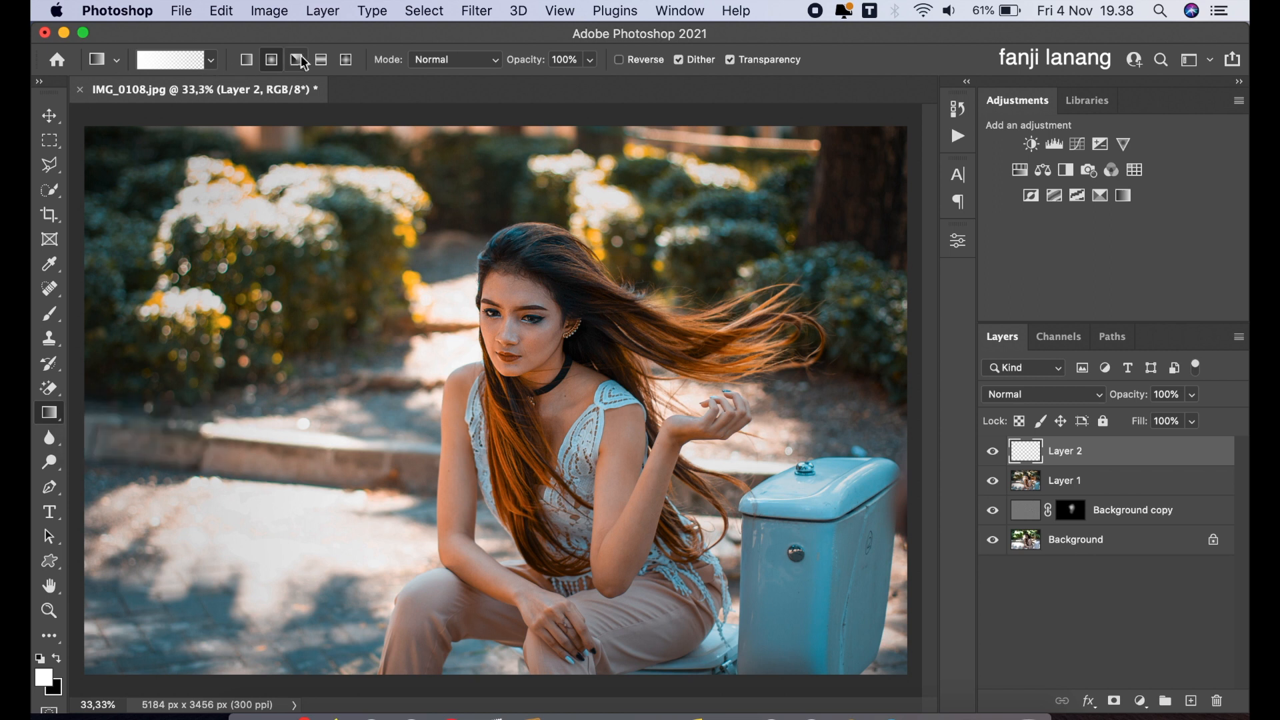
Set the foreground colour to a bright orange for the foreground-to-transparent gradient.
{"action": "left_click", "coordinate": [46, 681]}
{"action": "left_click_drag", "start_coordinate": [860, 300], "coordinate": [953, 174]}
{"action": "left_click", "coordinate": [949, 393]}
{"action": "left_click_drag", "start_coordinate": [951, 399], "coordinate": [951, 421]}
{"action": "left_click", "coordinate": [1089, 195]}
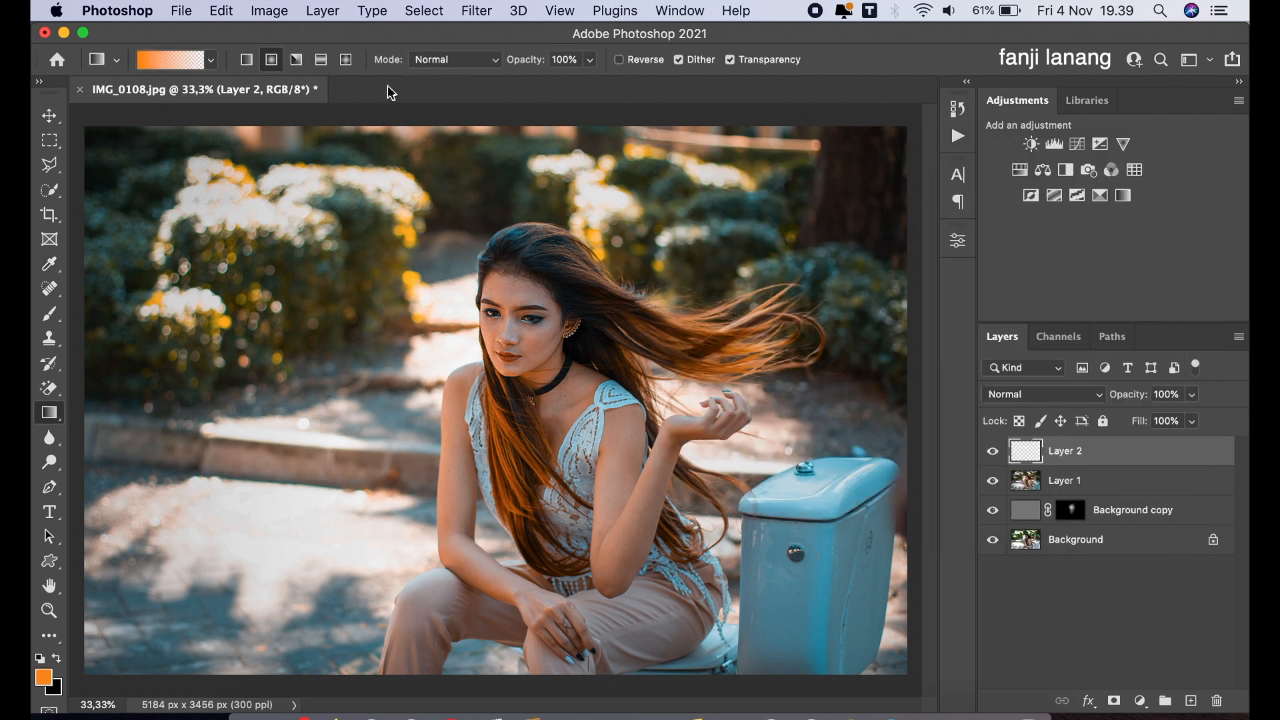
Draw an orange radial gradient from above the photo's upper edge towards the subject on Layer 2, and set its blend mode to Screen.
{"action": "left_click_drag", "start_coordinate": [370, 105], "coordinate": [486, 371]}
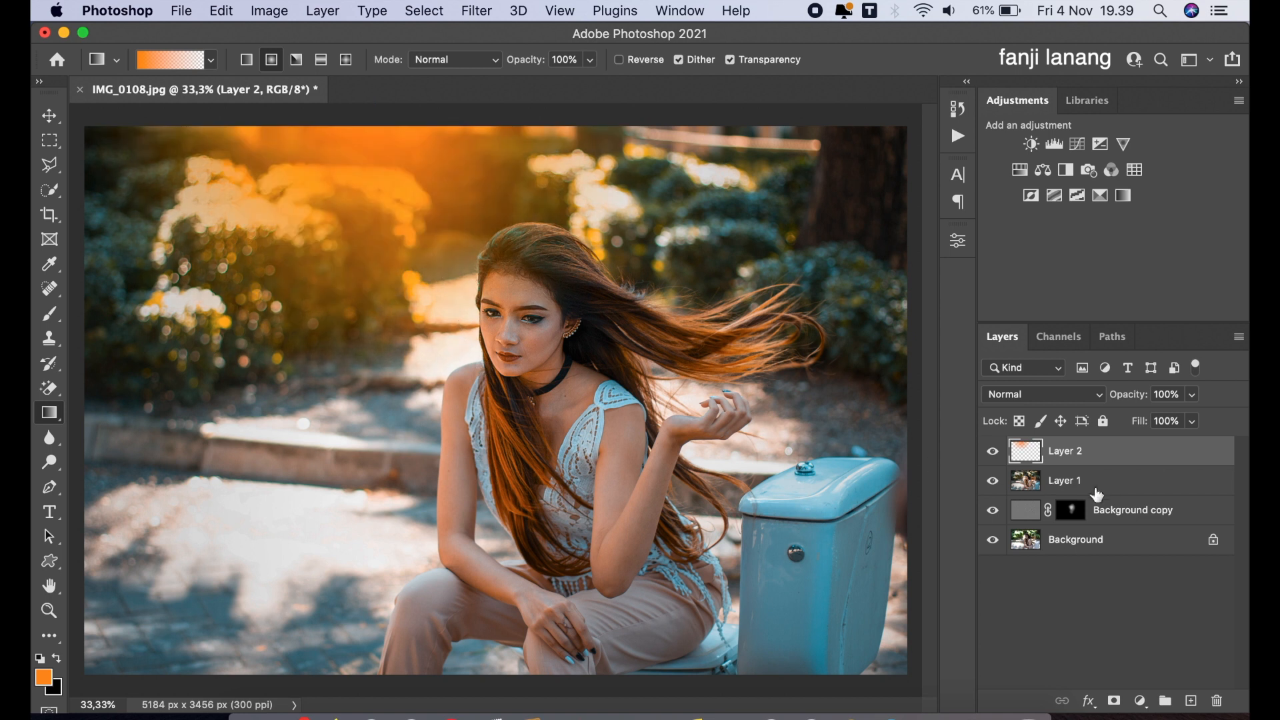
{"action": "left_click", "coordinate": [1073, 394]}
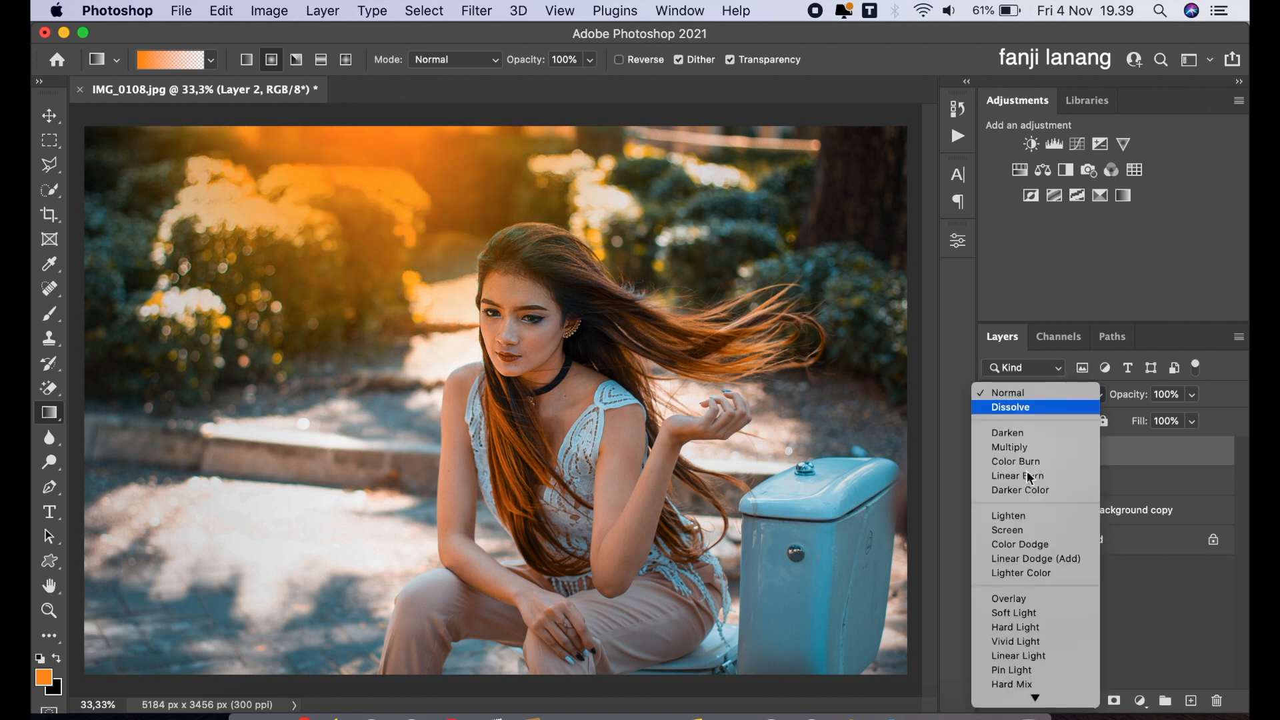
{"action": "left_click", "coordinate": [1025, 531]}
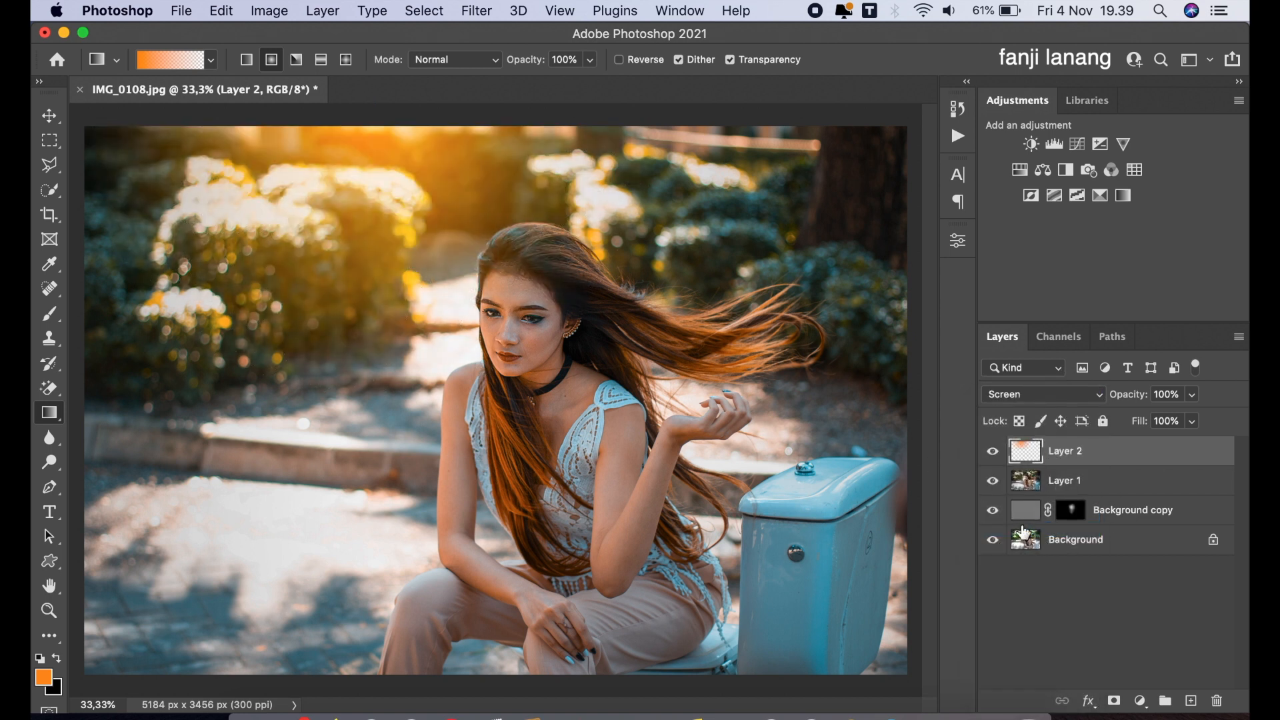
Add a mask to Layer 2 and paint black over the subject's face and hair with a soft brush at 30% opacity.
{"action": "left_click", "coordinate": [1114, 698]}
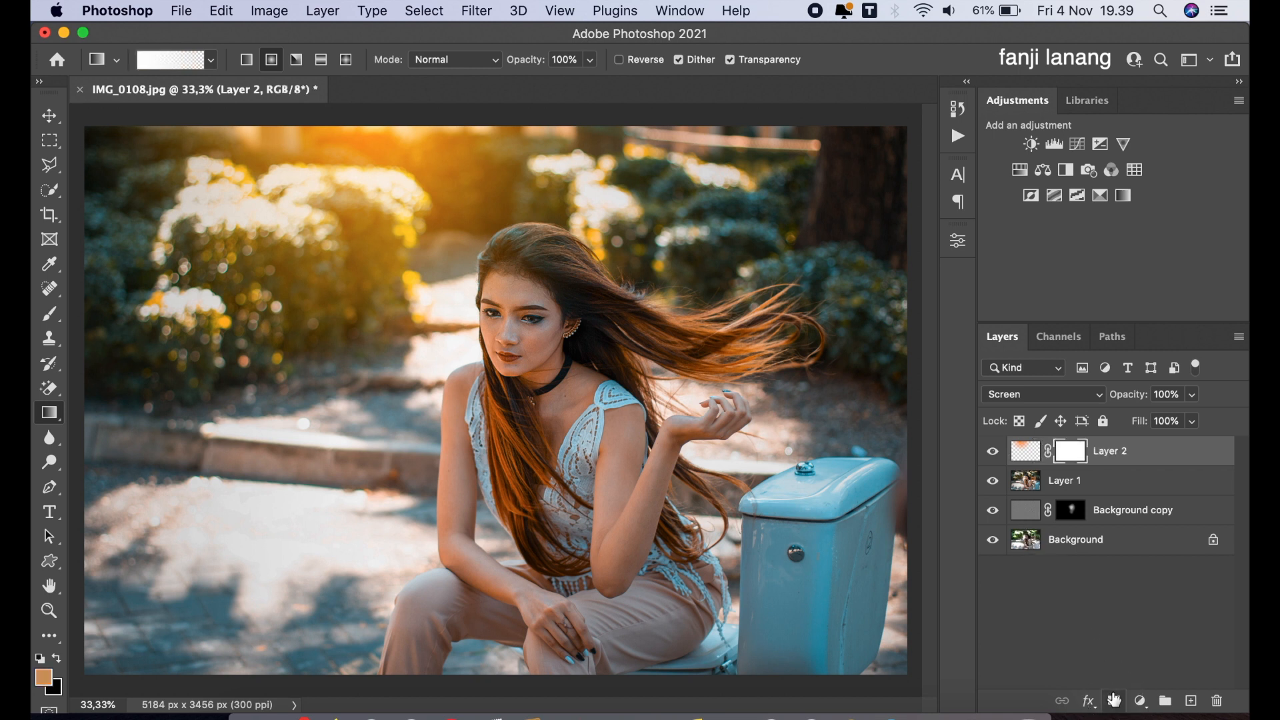
{"action": "left_click", "coordinate": [52, 316]}
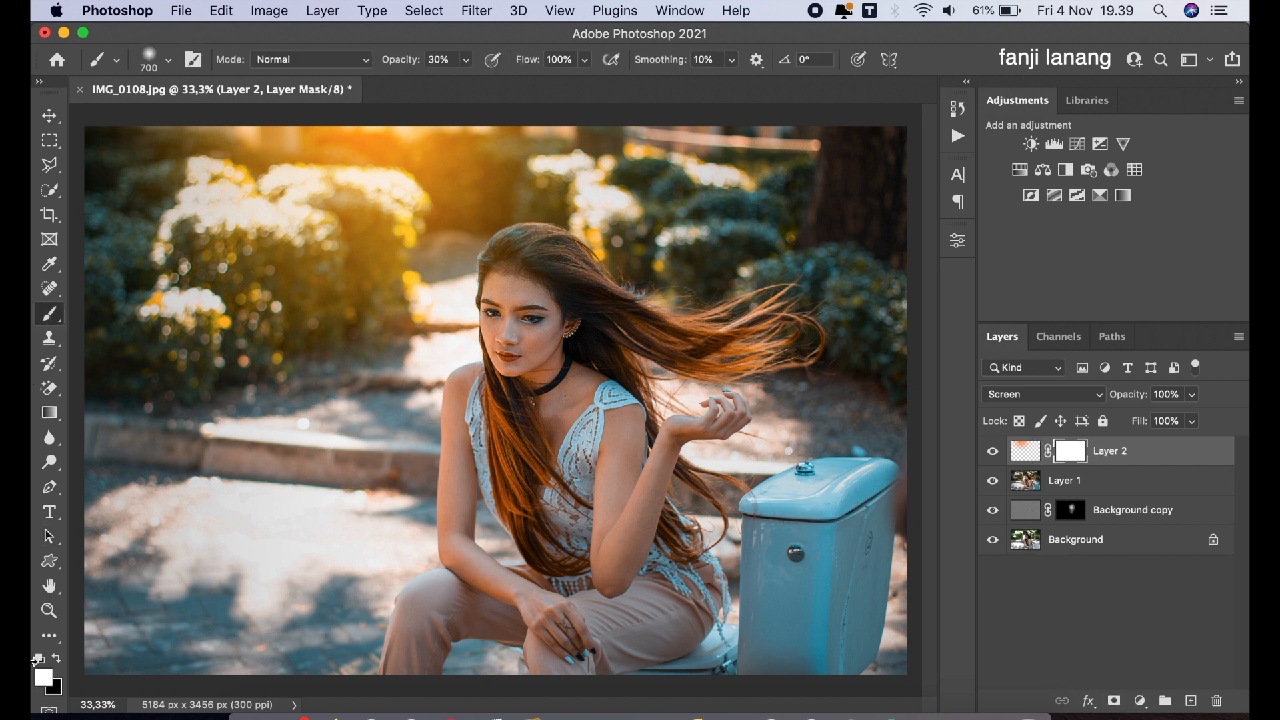
{"action": "left_click", "coordinate": [57, 658]}
{"action": "mouse_move", "coordinate": [534, 297]}
{"action": "left_mouse_down"}
{"action": "mouse_move", "coordinate": [521, 276]}
{"action": "mouse_move", "coordinate": [545, 322]}
{"action": "mouse_move", "coordinate": [531, 306]}
{"action": "left_mouse_up"}
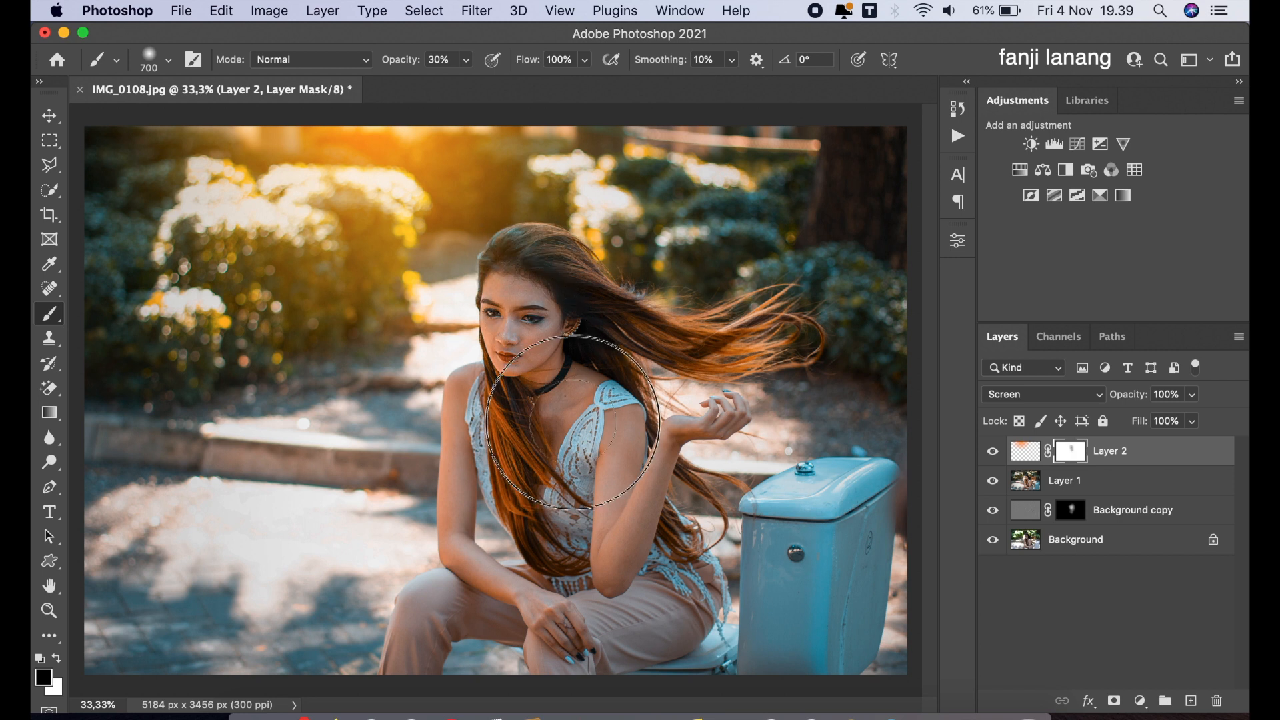
Add a Curves adjustment layer that lowers the RGB white point and lifts the midtones slightly, and compare the photo with and without it.
{"action": "left_click", "coordinate": [1142, 700]}
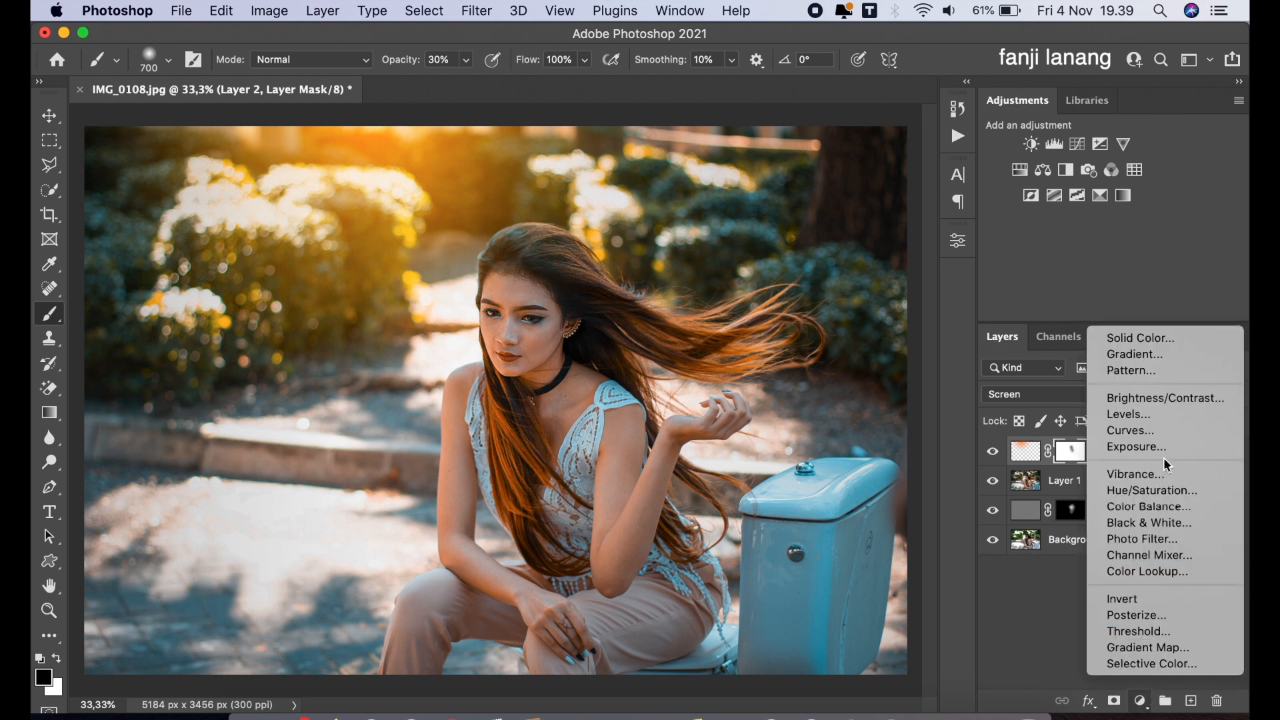
{"action": "left_click", "coordinate": [1164, 431]}
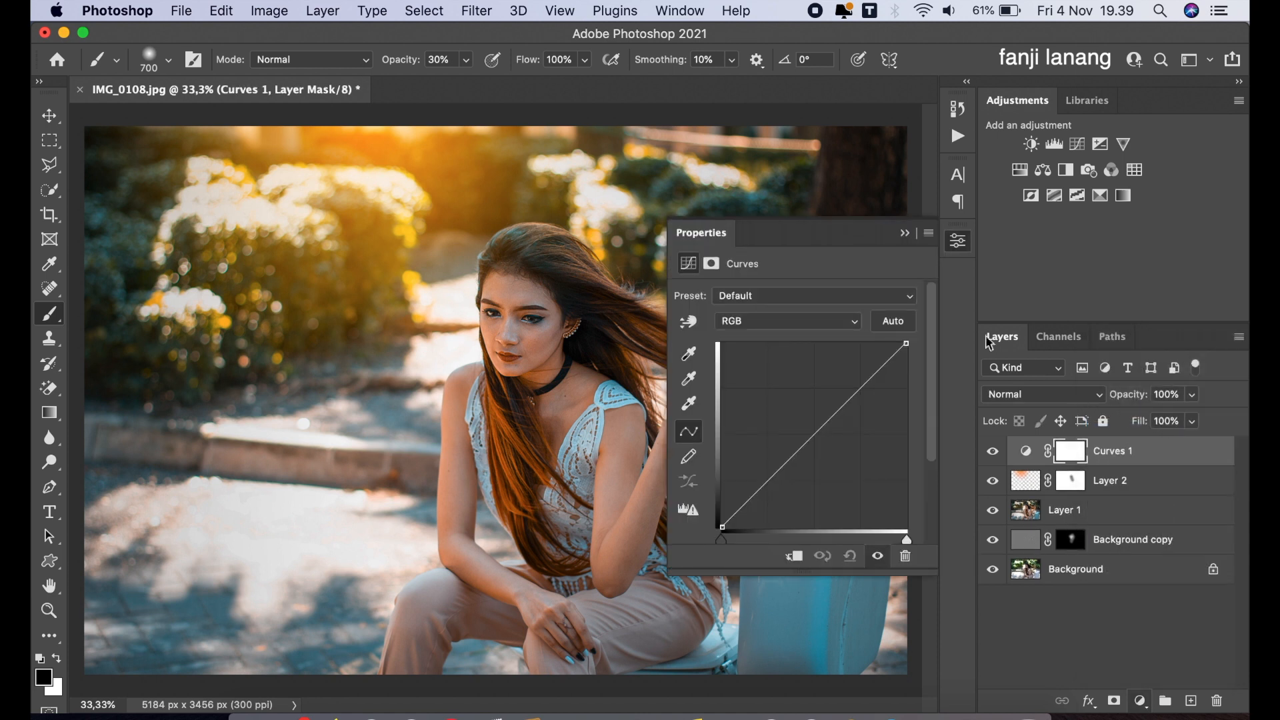
{"action": "left_click_drag", "start_coordinate": [905, 343], "coordinate": [924, 361]}
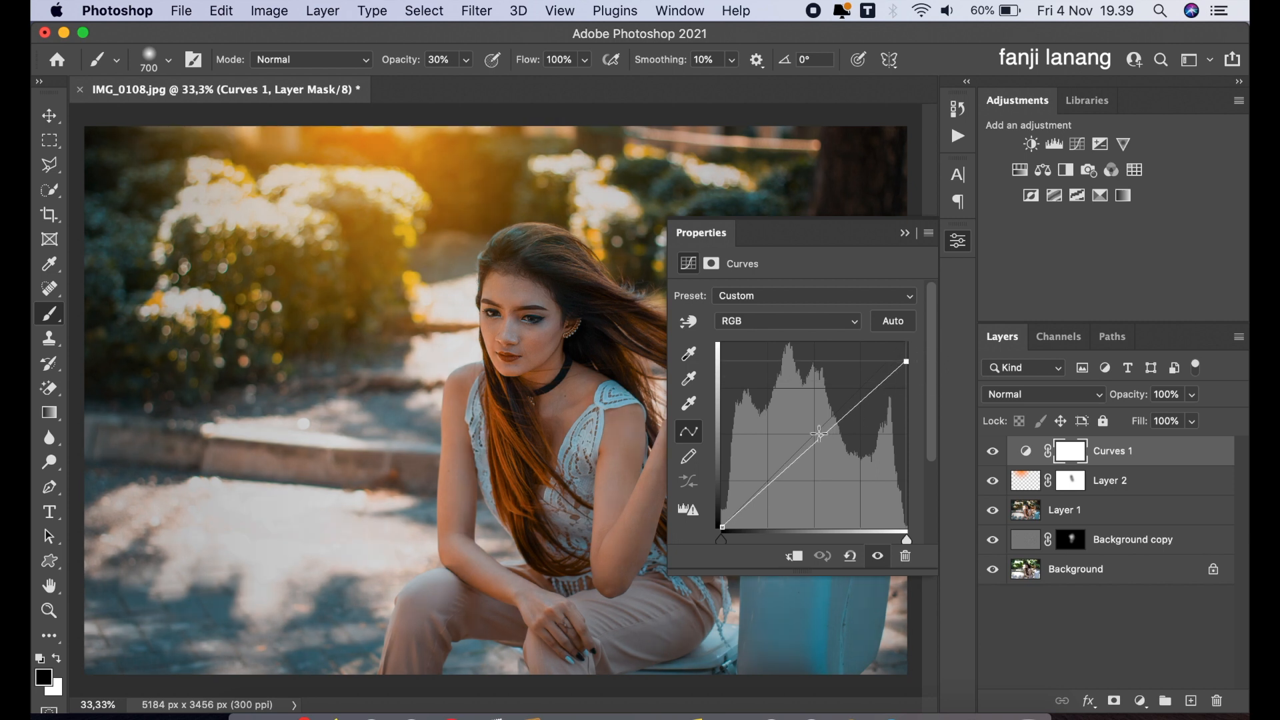
{"action": "left_click", "coordinate": [814, 422]}
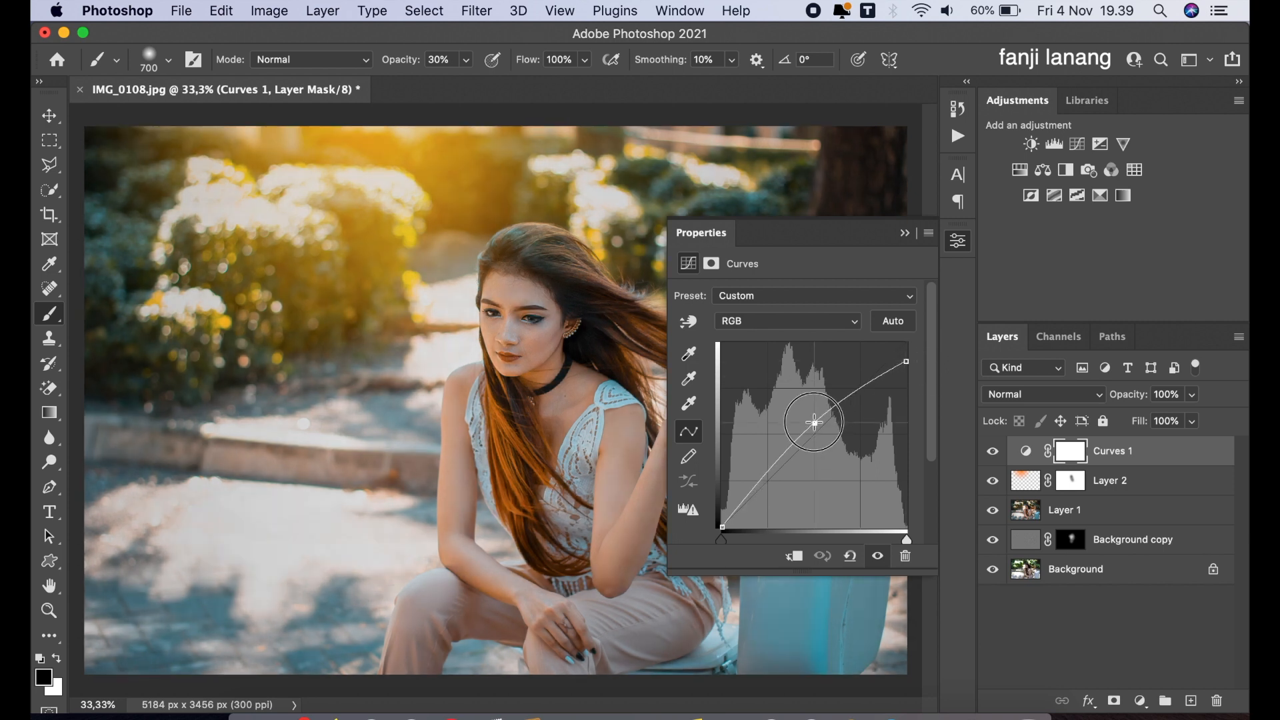
{"action": "left_click_drag", "start_coordinate": [815, 422], "coordinate": [814, 422]}
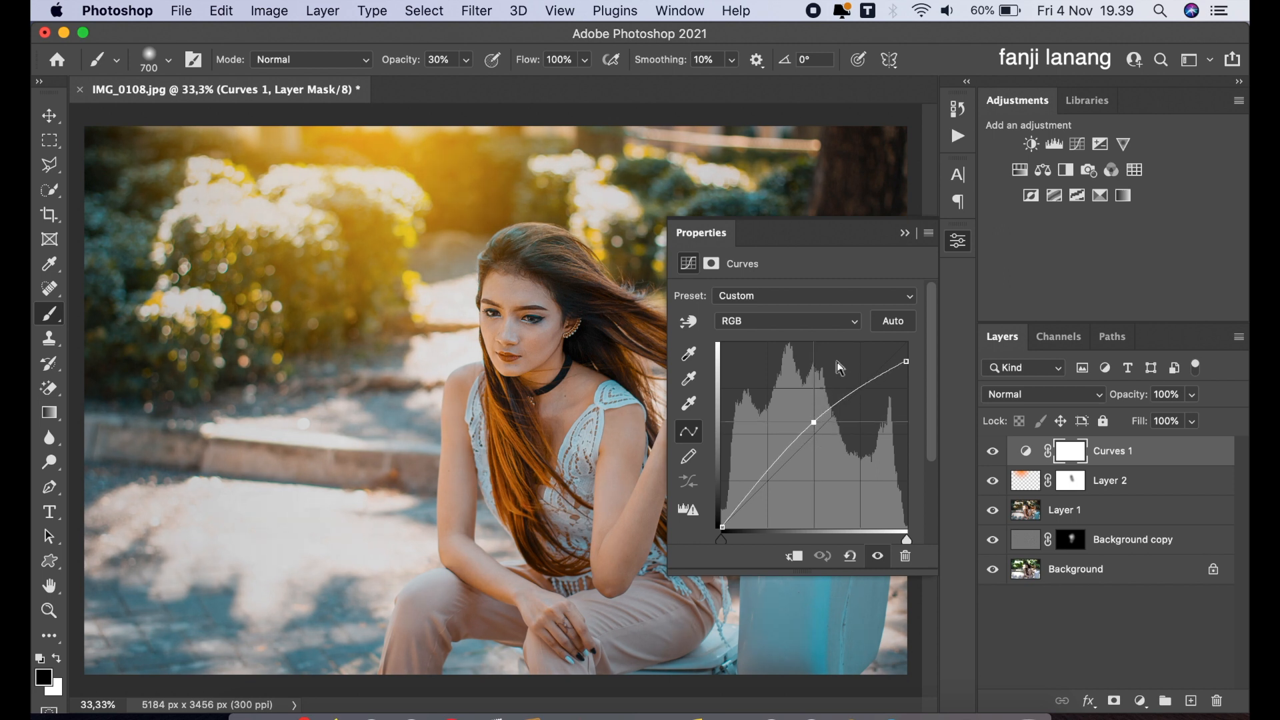
{"action": "left_click", "coordinate": [905, 234]}
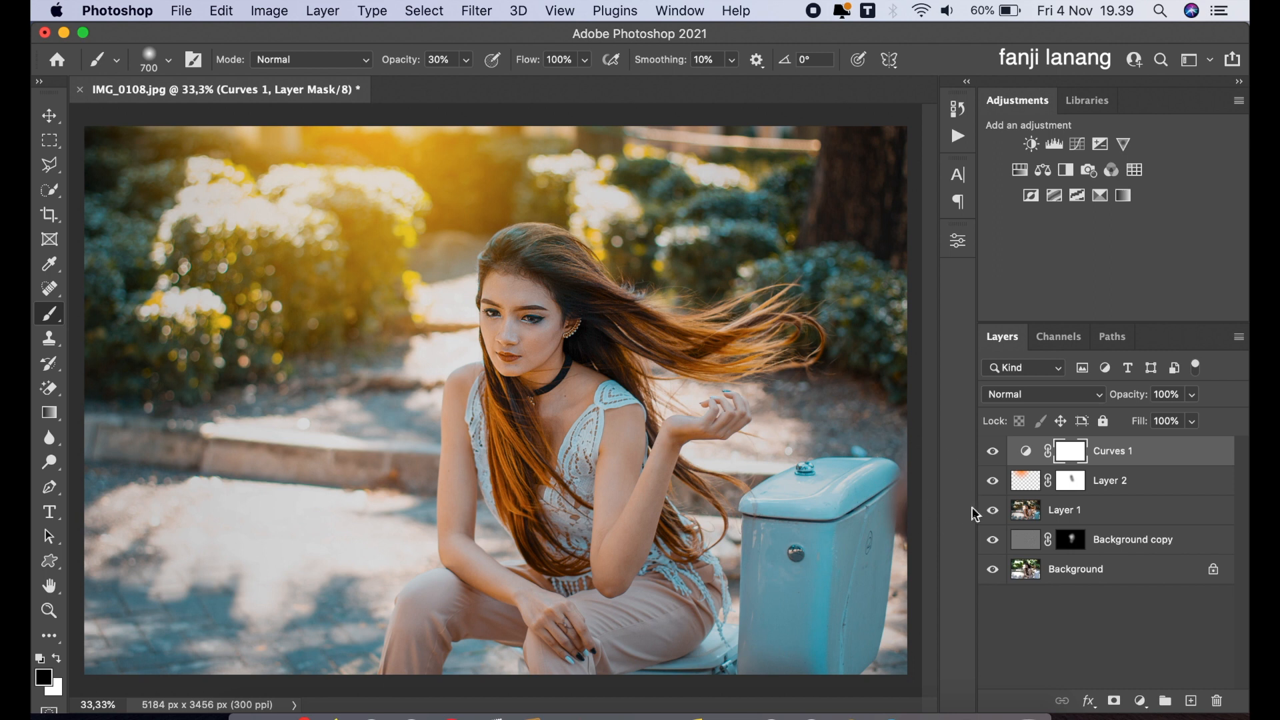
{"action": "left_click", "coordinate": [993, 456]}
{"action": "left_click", "coordinate": [994, 457]}
Add a new layer above the Curves adjustment and prepare the signature brush in white at size 600.
{"action": "left_click", "coordinate": [1192, 701]}
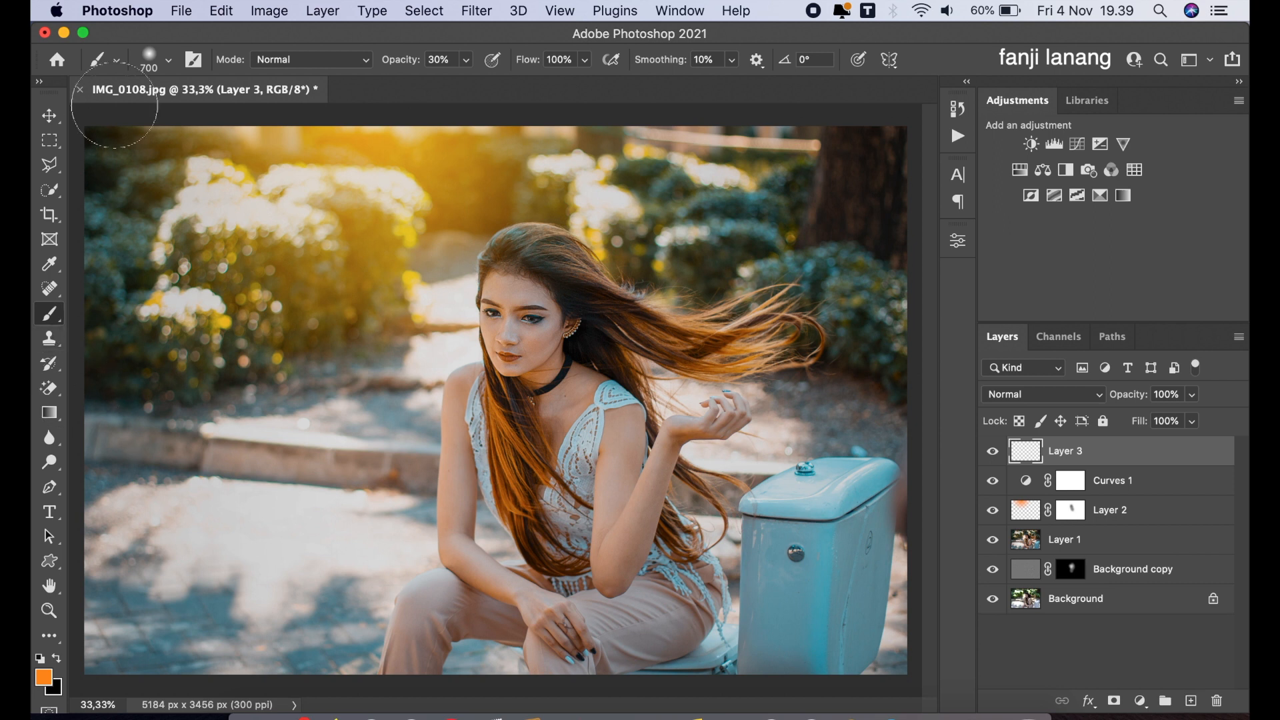
{"action": "left_click", "coordinate": [166, 60]}
{"action": "left_click", "coordinate": [127, 237]}
{"action": "left_click", "coordinate": [363, 100]}
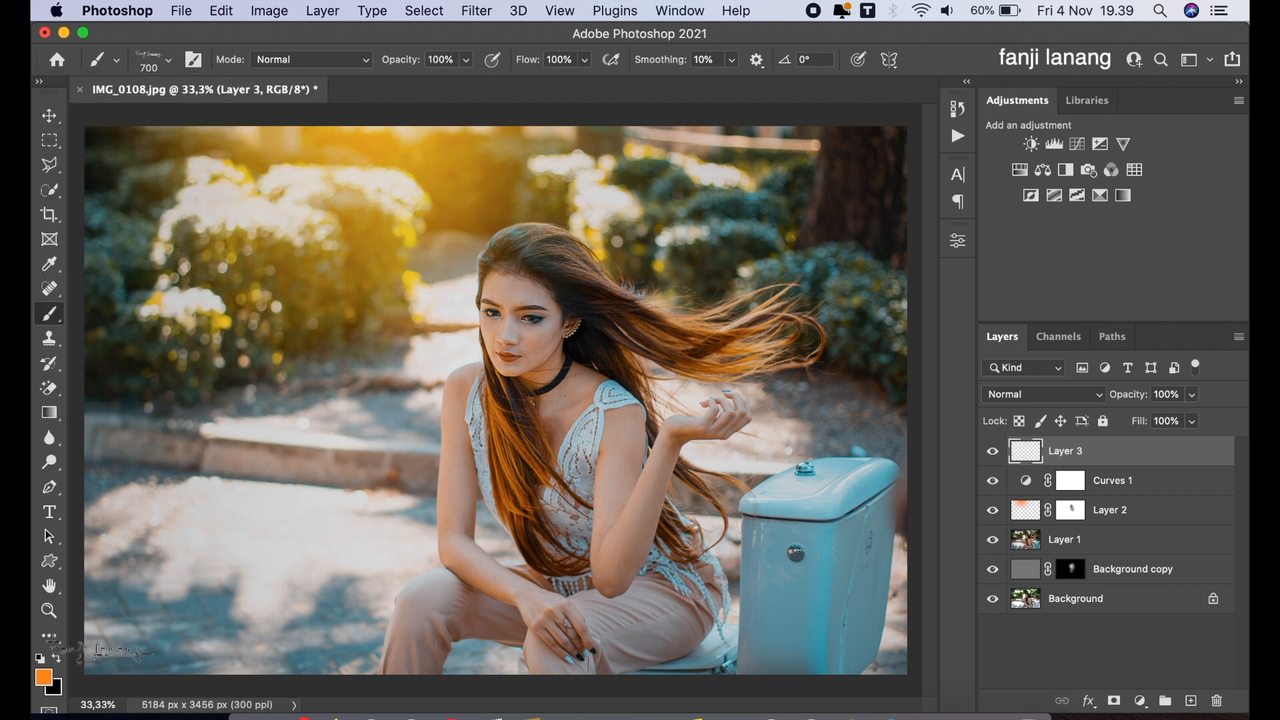
{"action": "left_click", "coordinate": [43, 659]}
{"action": "left_click", "coordinate": [56, 658]}
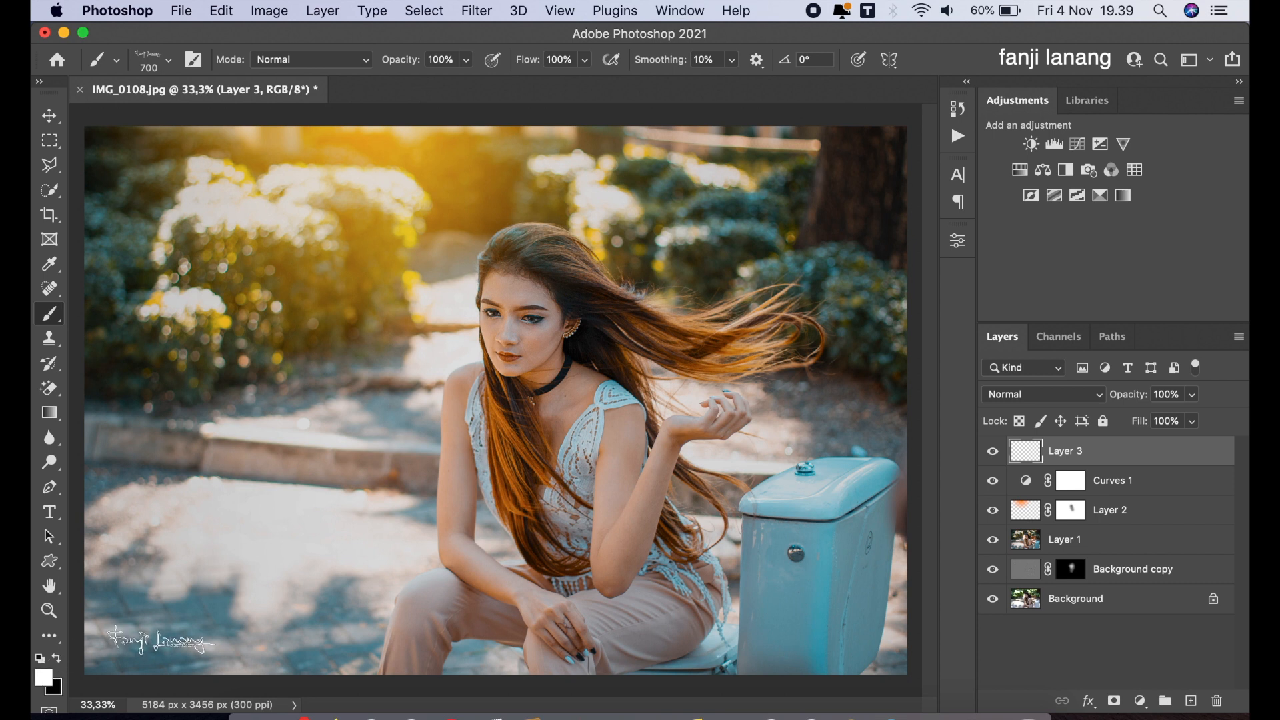
{"action": "key", "text": "bracketleft"}
{"action": "key", "text": "bracketleft"}
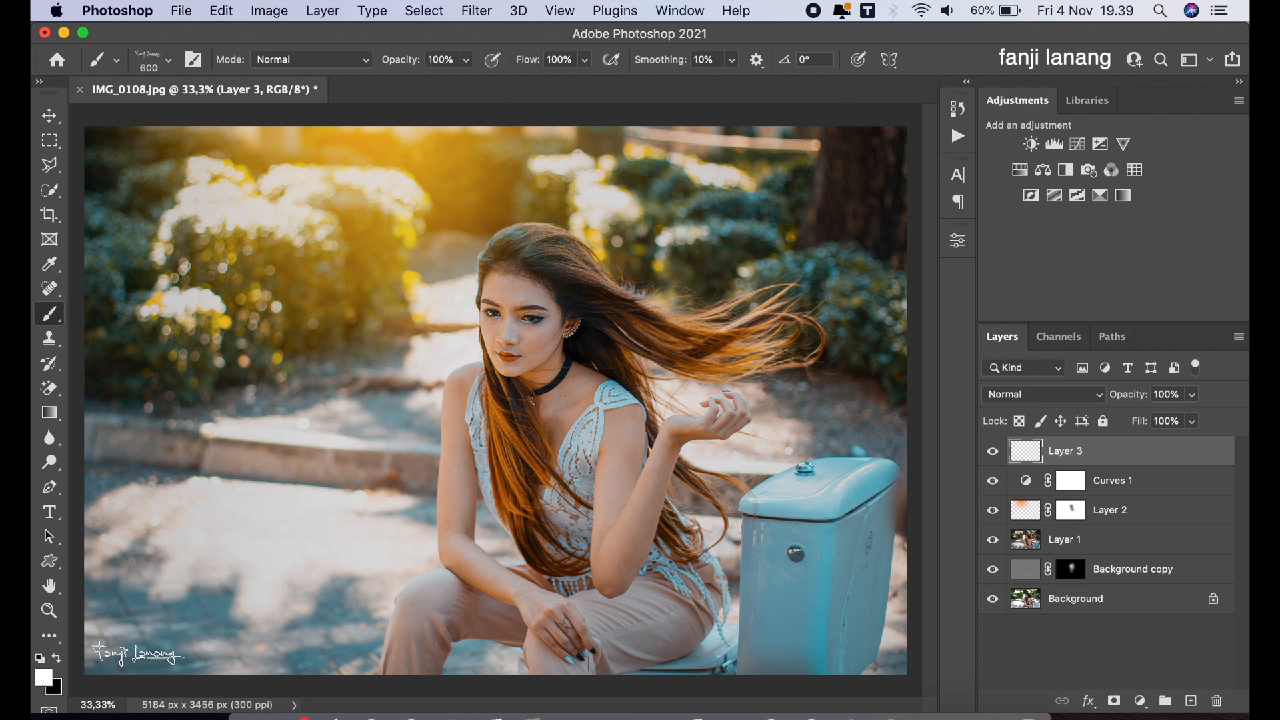